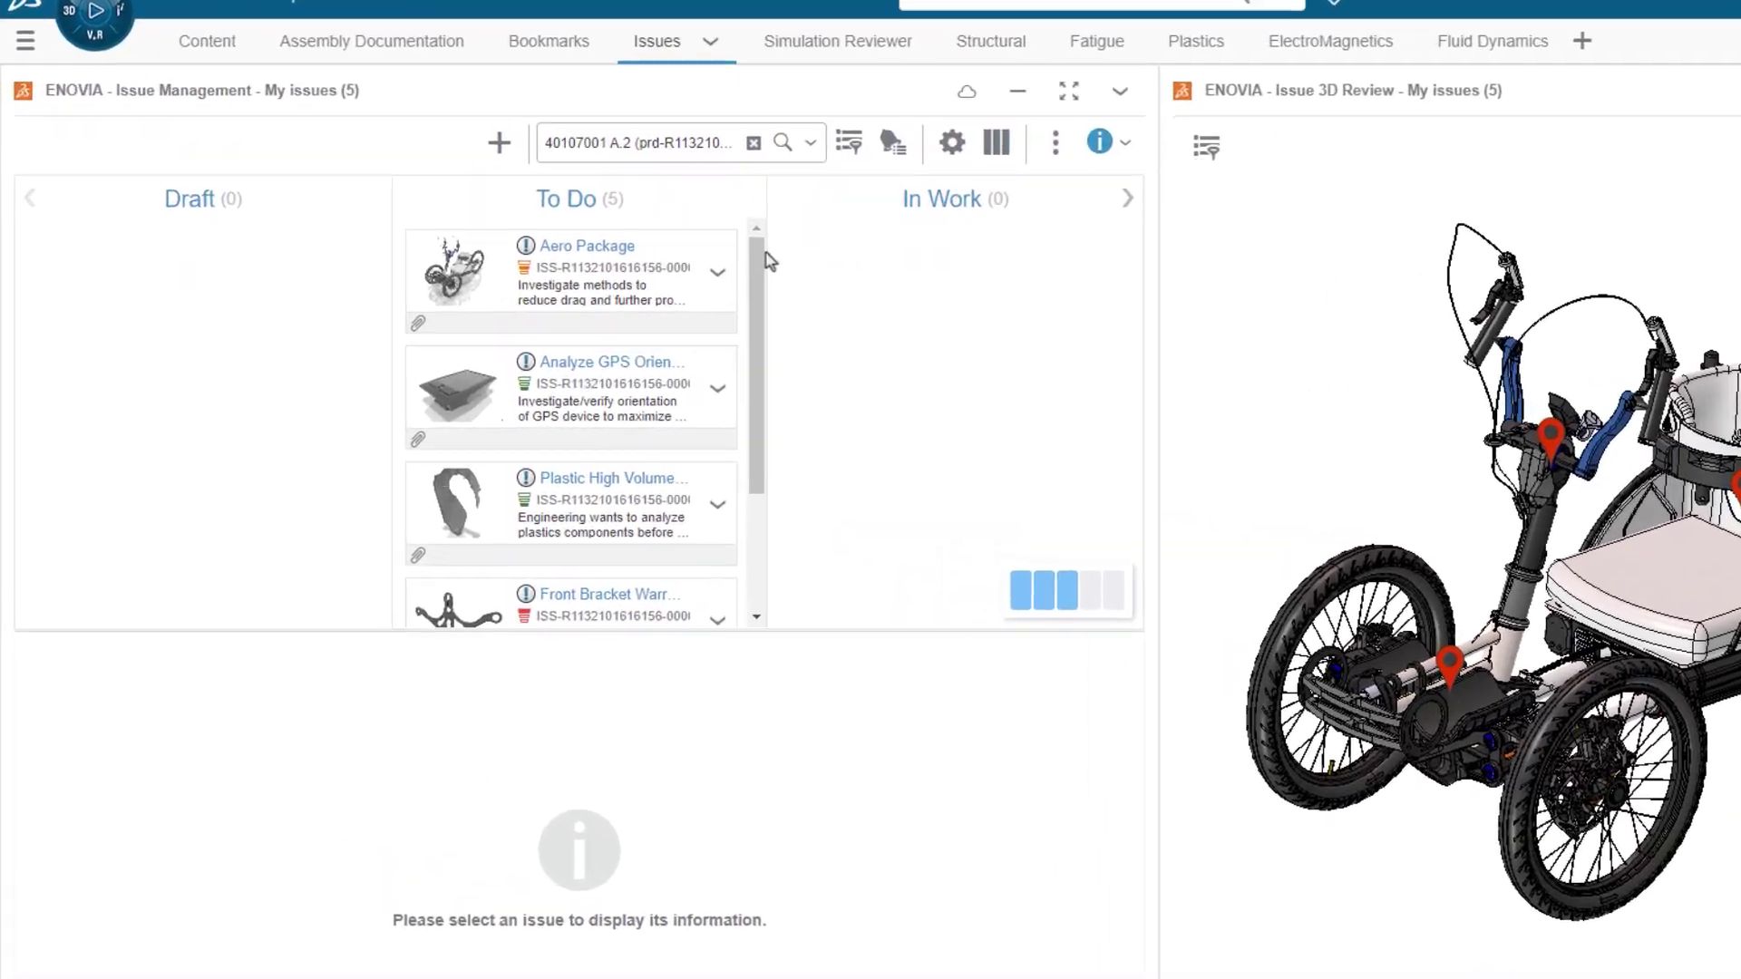
scroll(883, 353, "down", 2)
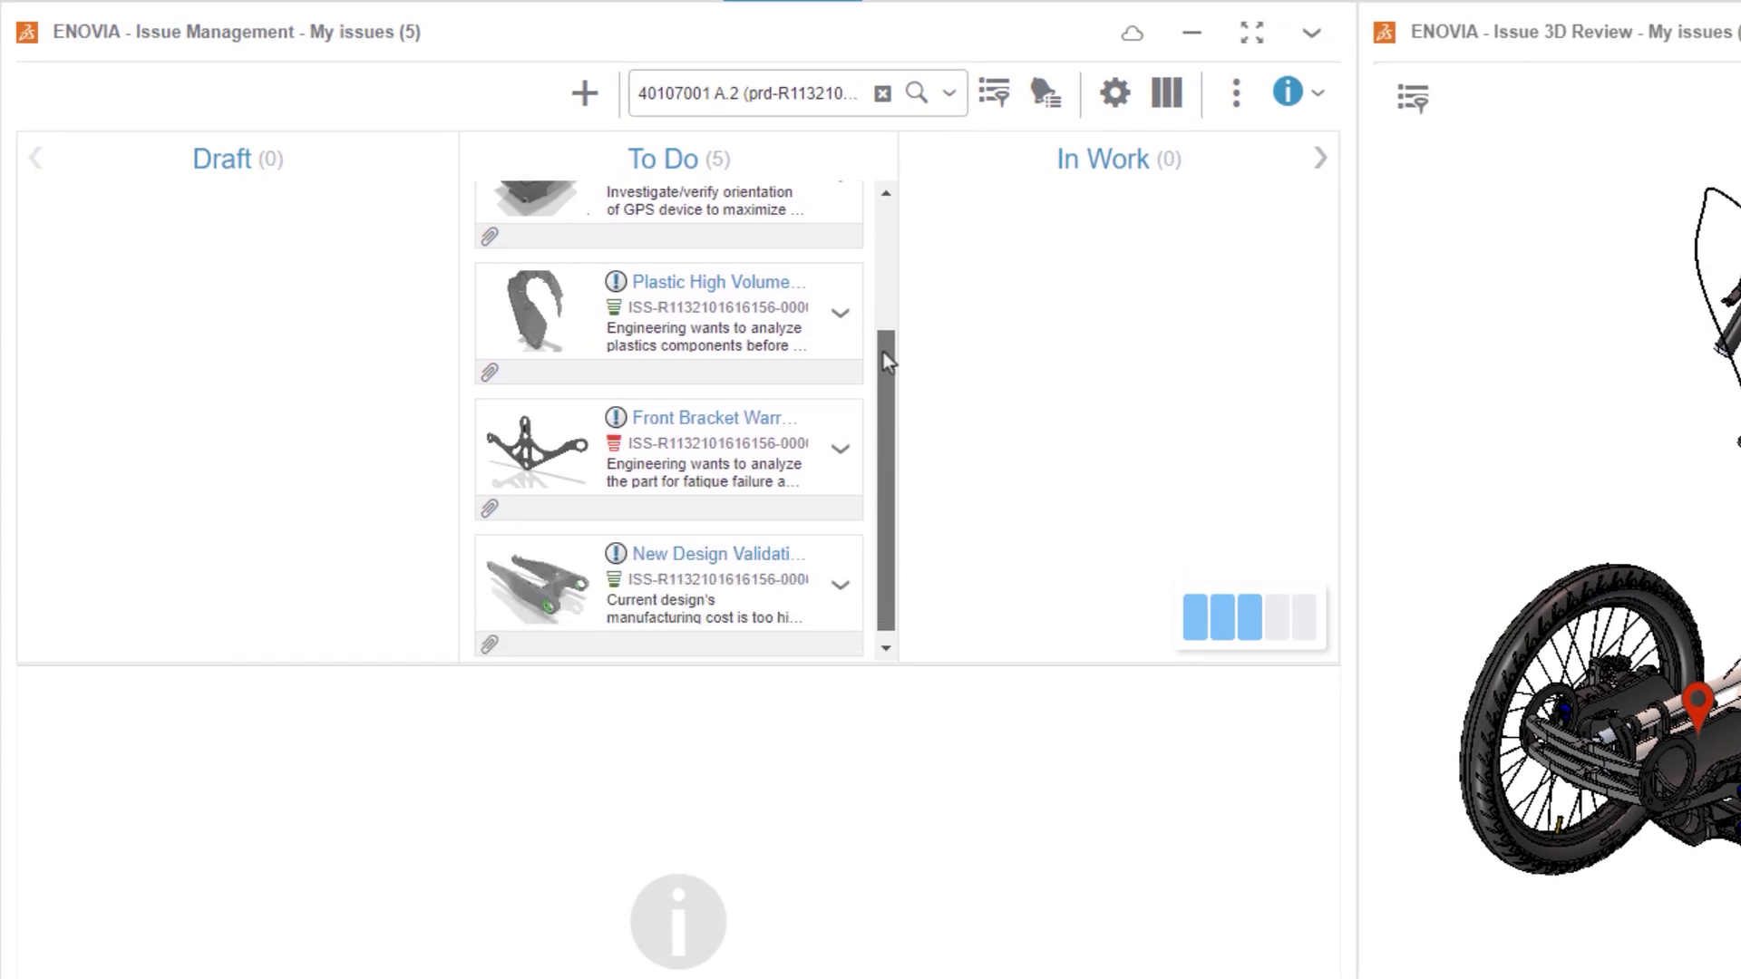
Open the New Design Validation issue card and drag it into In Work.
left_click(777, 544)
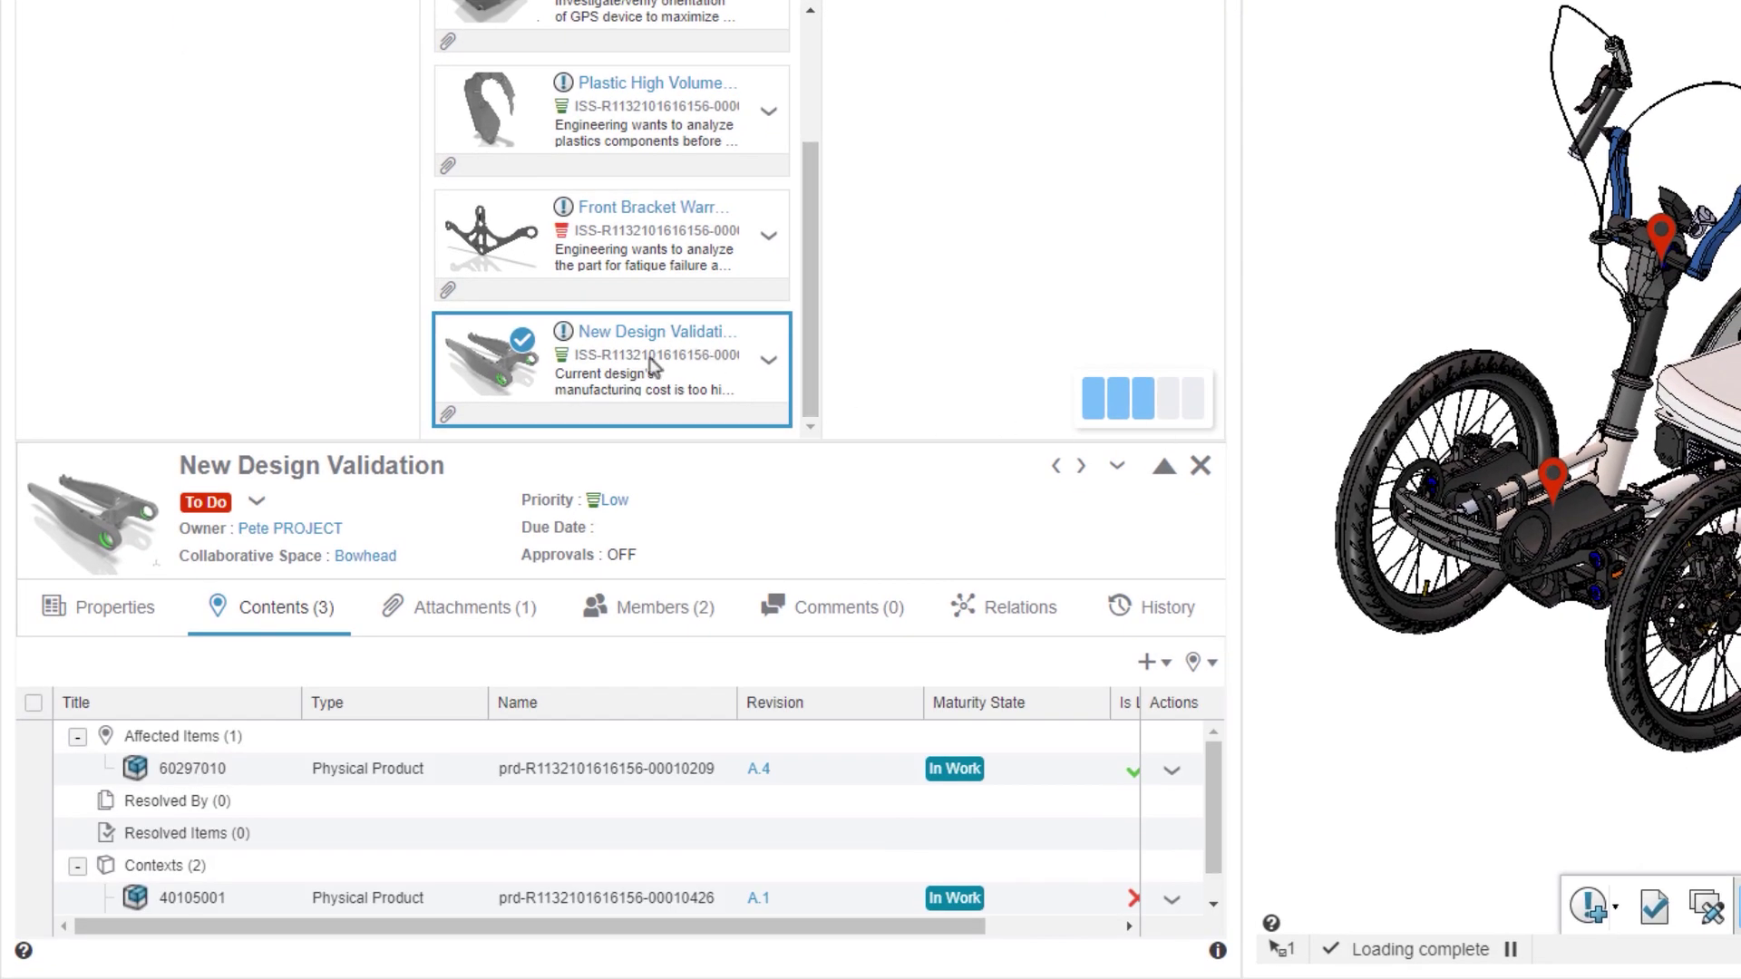
left_click_drag(742, 330, 1014, 164)
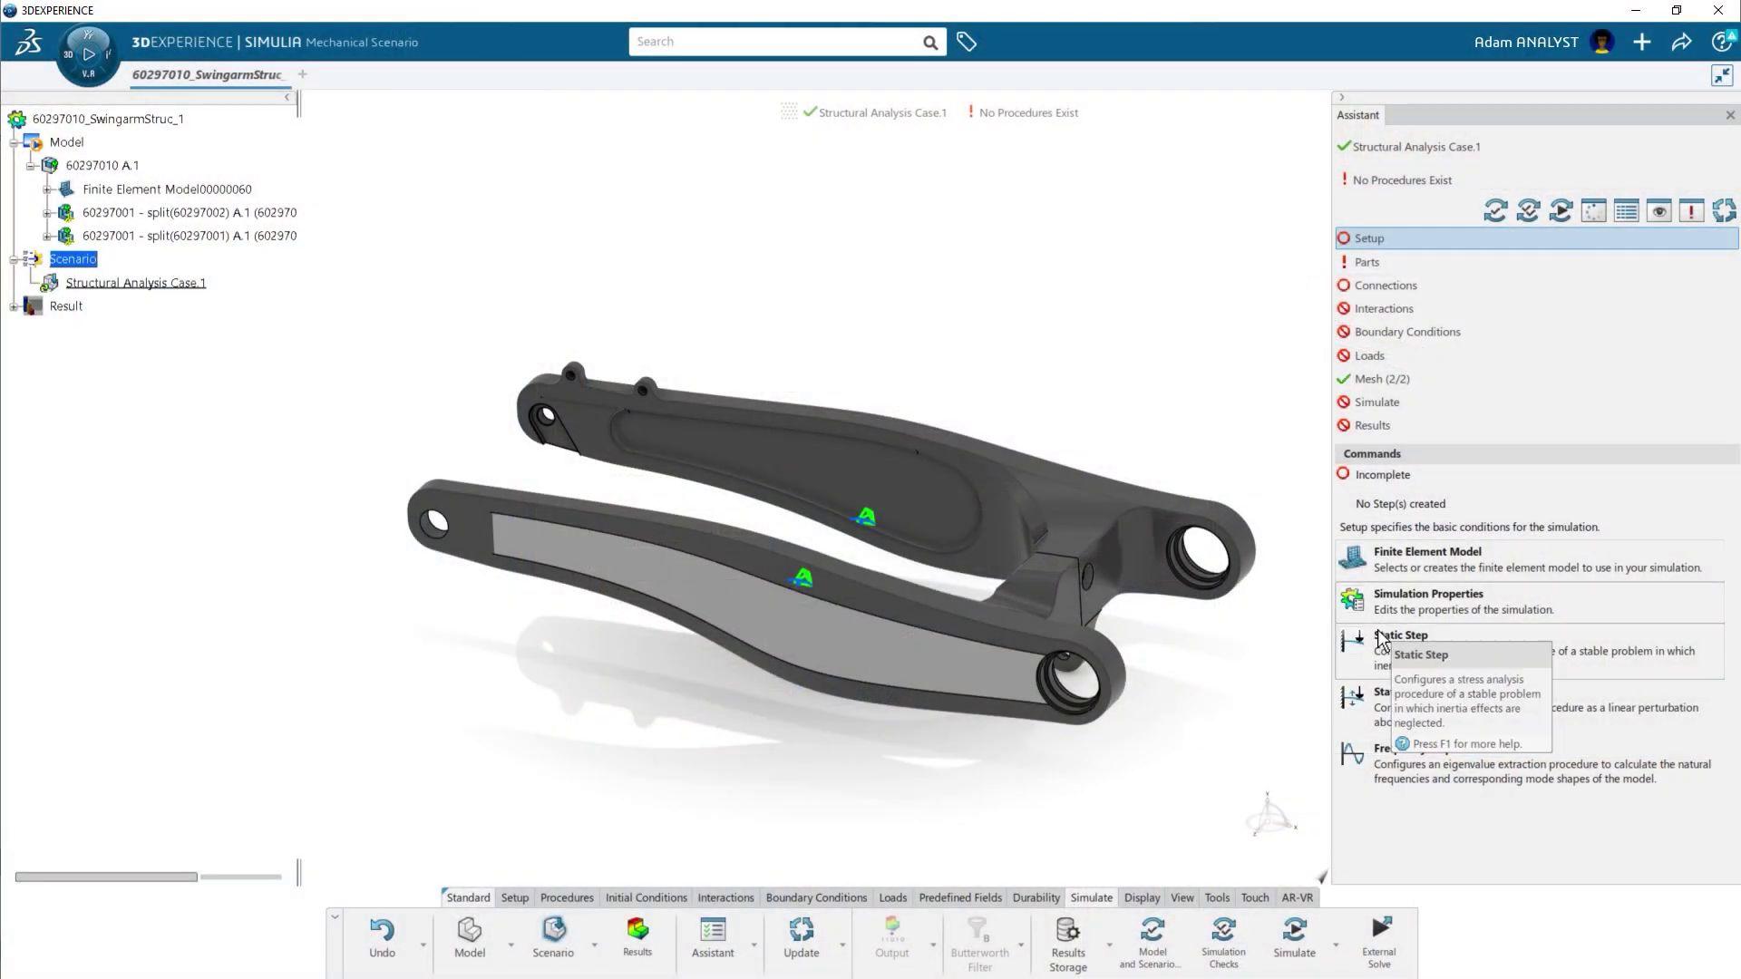
Add a static step with a 200 N Y force and plot Factor of Safety.1.
left_click(1381, 635)
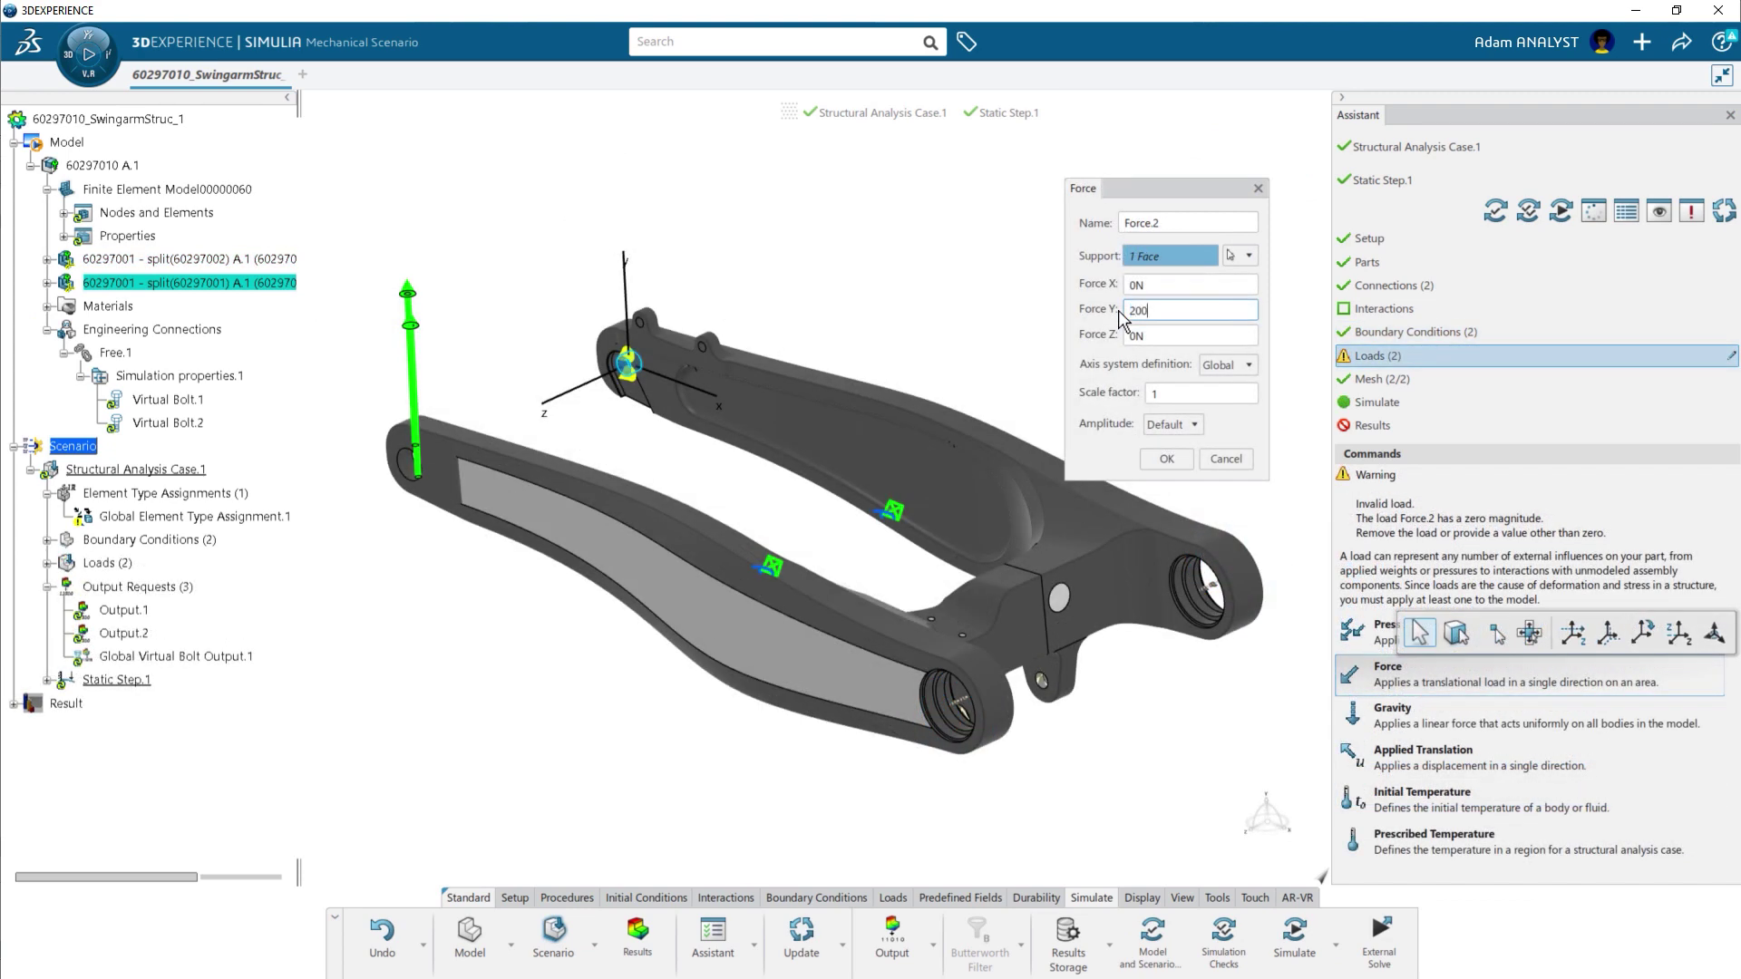
left_click(1165, 460)
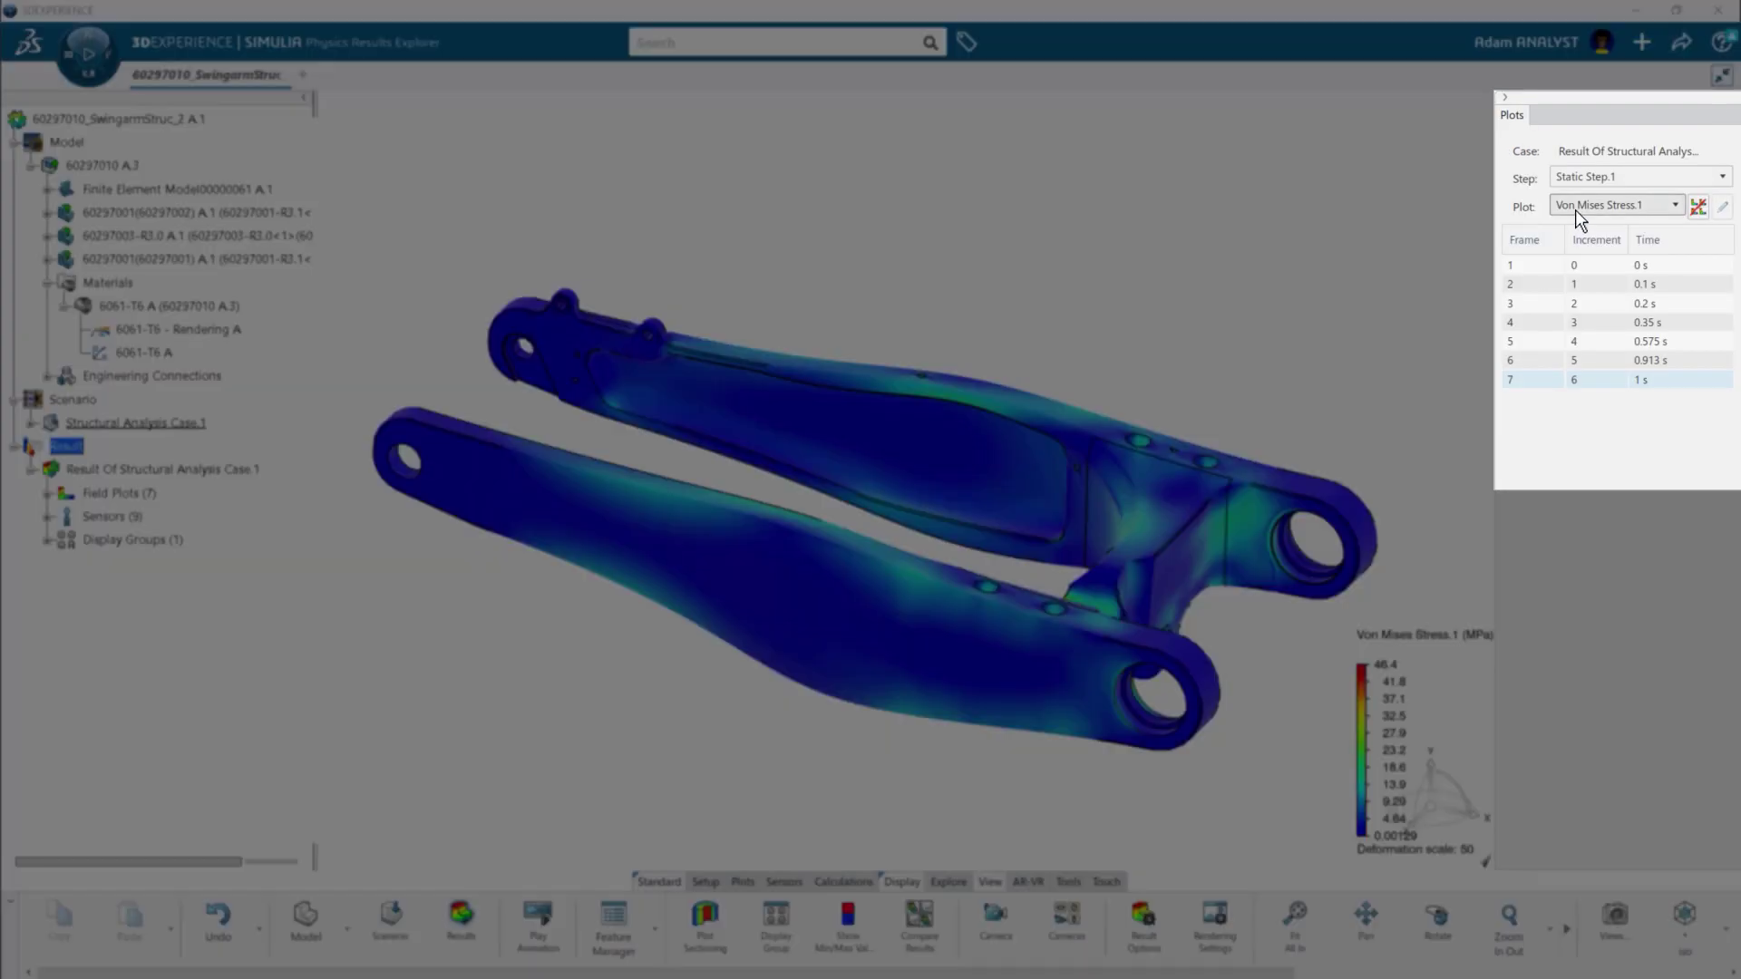
left_click(1576, 207)
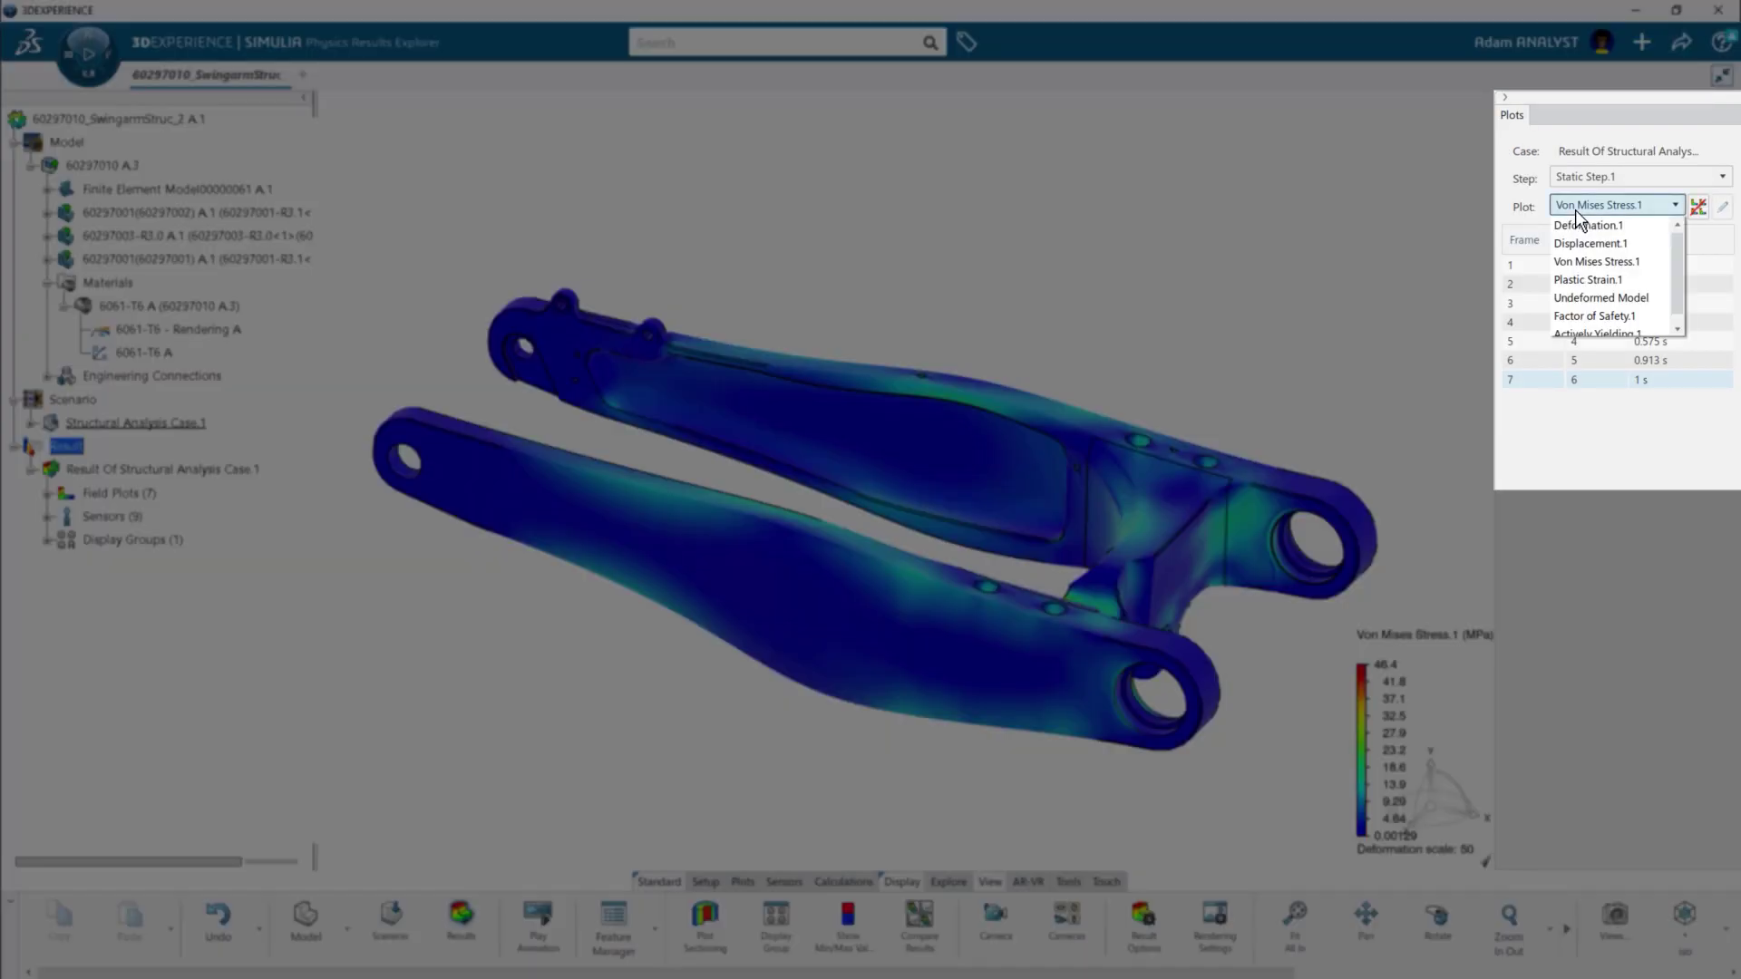
left_click(1581, 314)
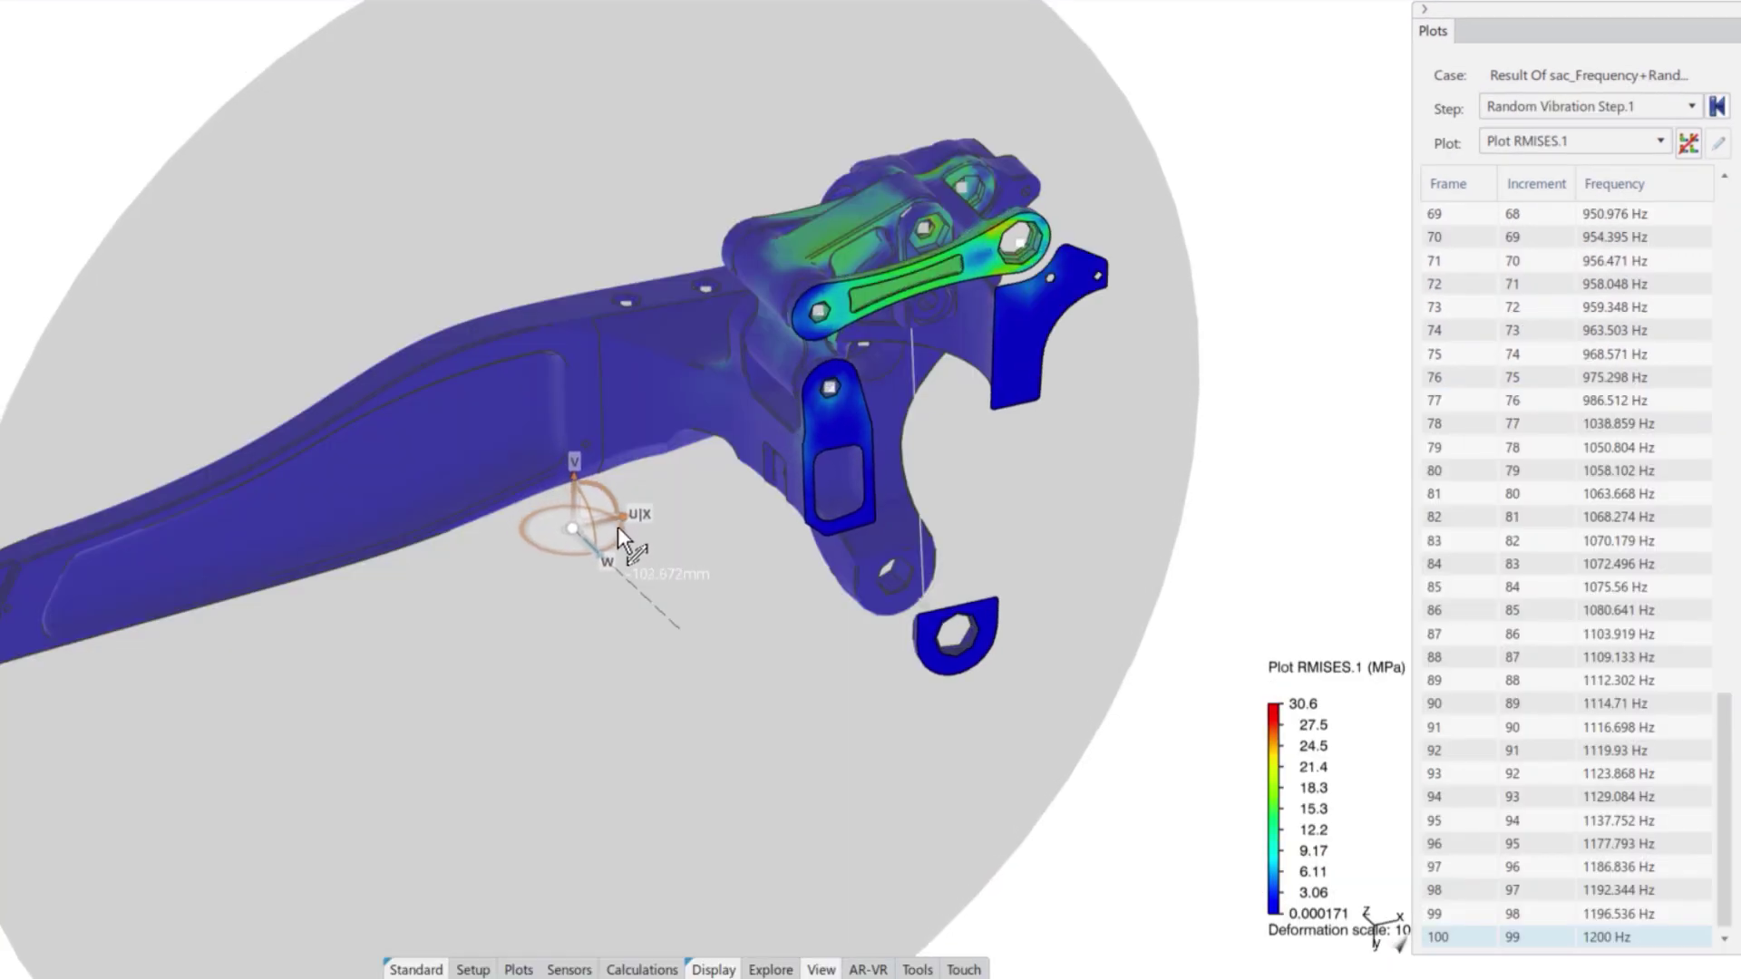
Set PSD loading to acceleration in g, simulate, and animate the RMISES stress.
left_click(619, 527)
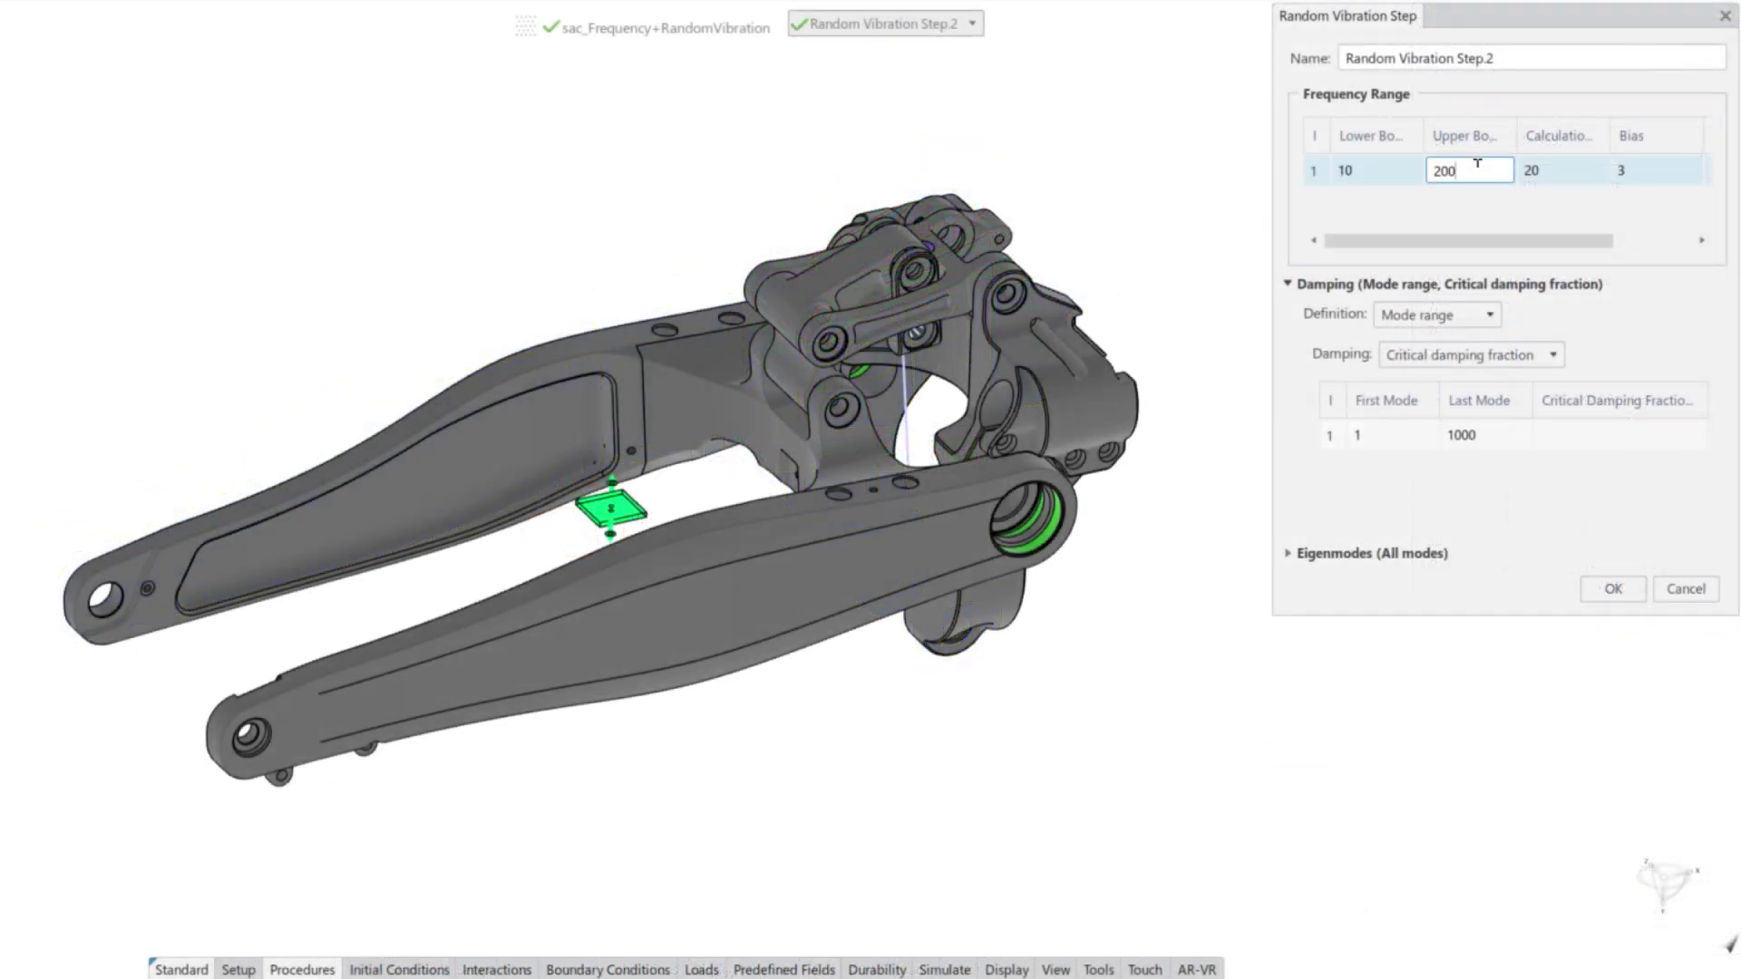
left_click(1524, 123)
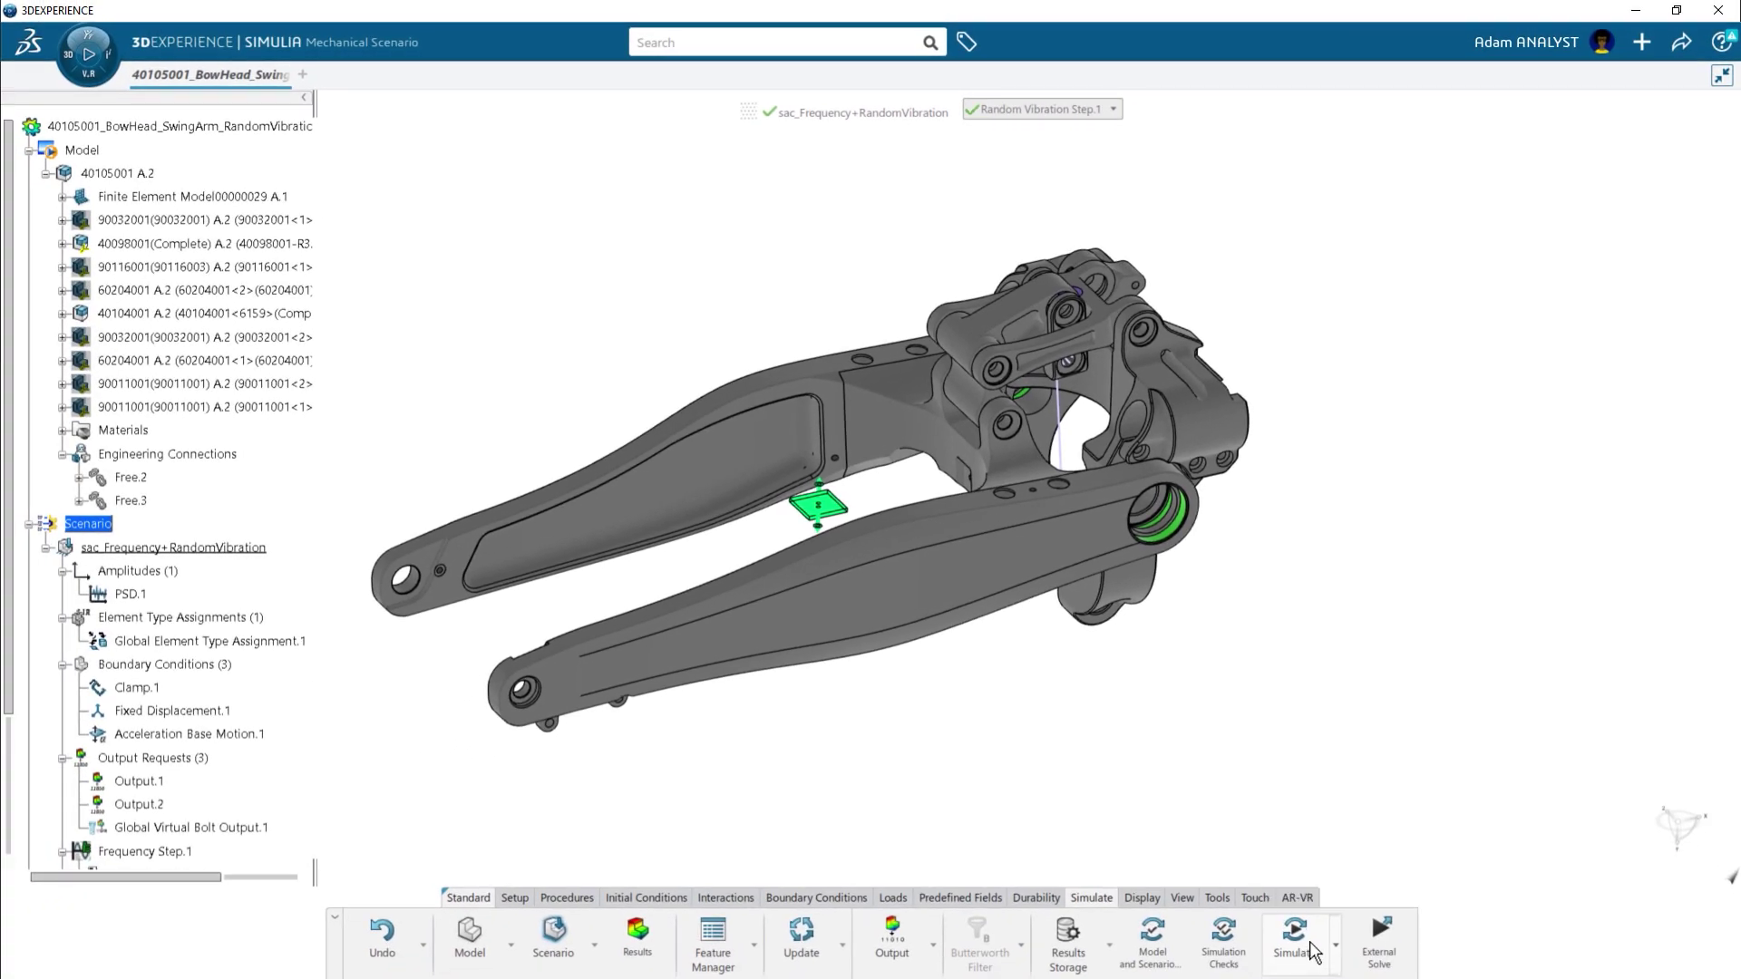
left_click(1297, 942)
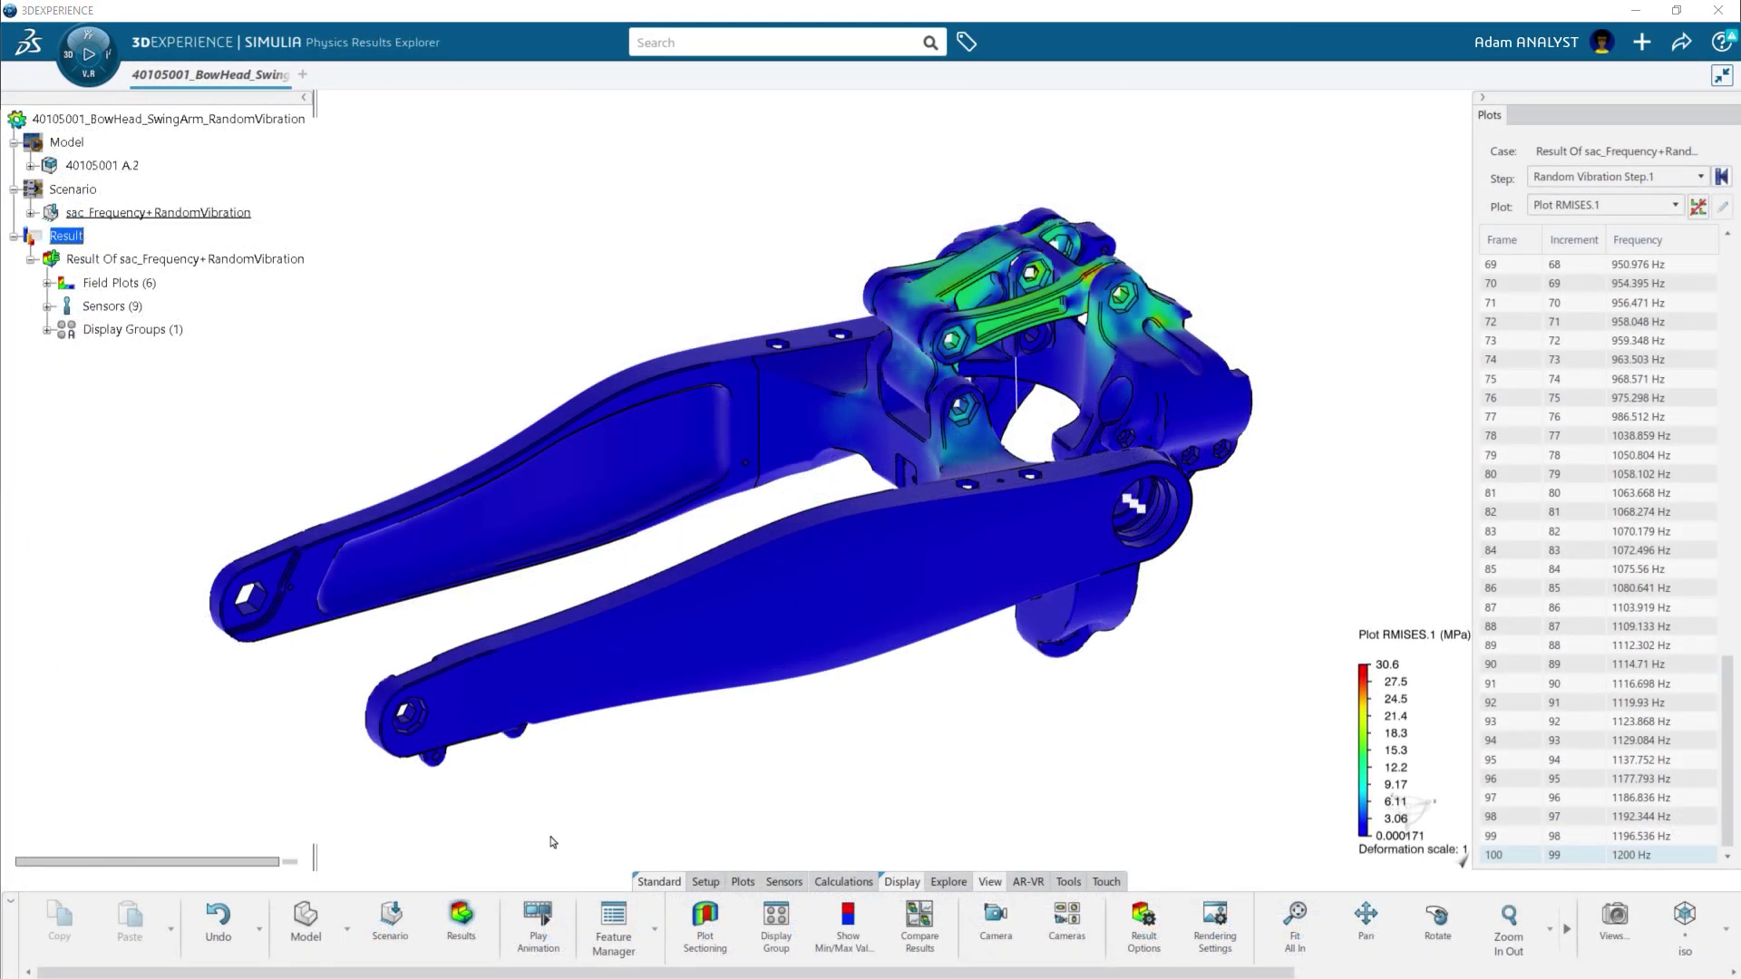
left_click(540, 923)
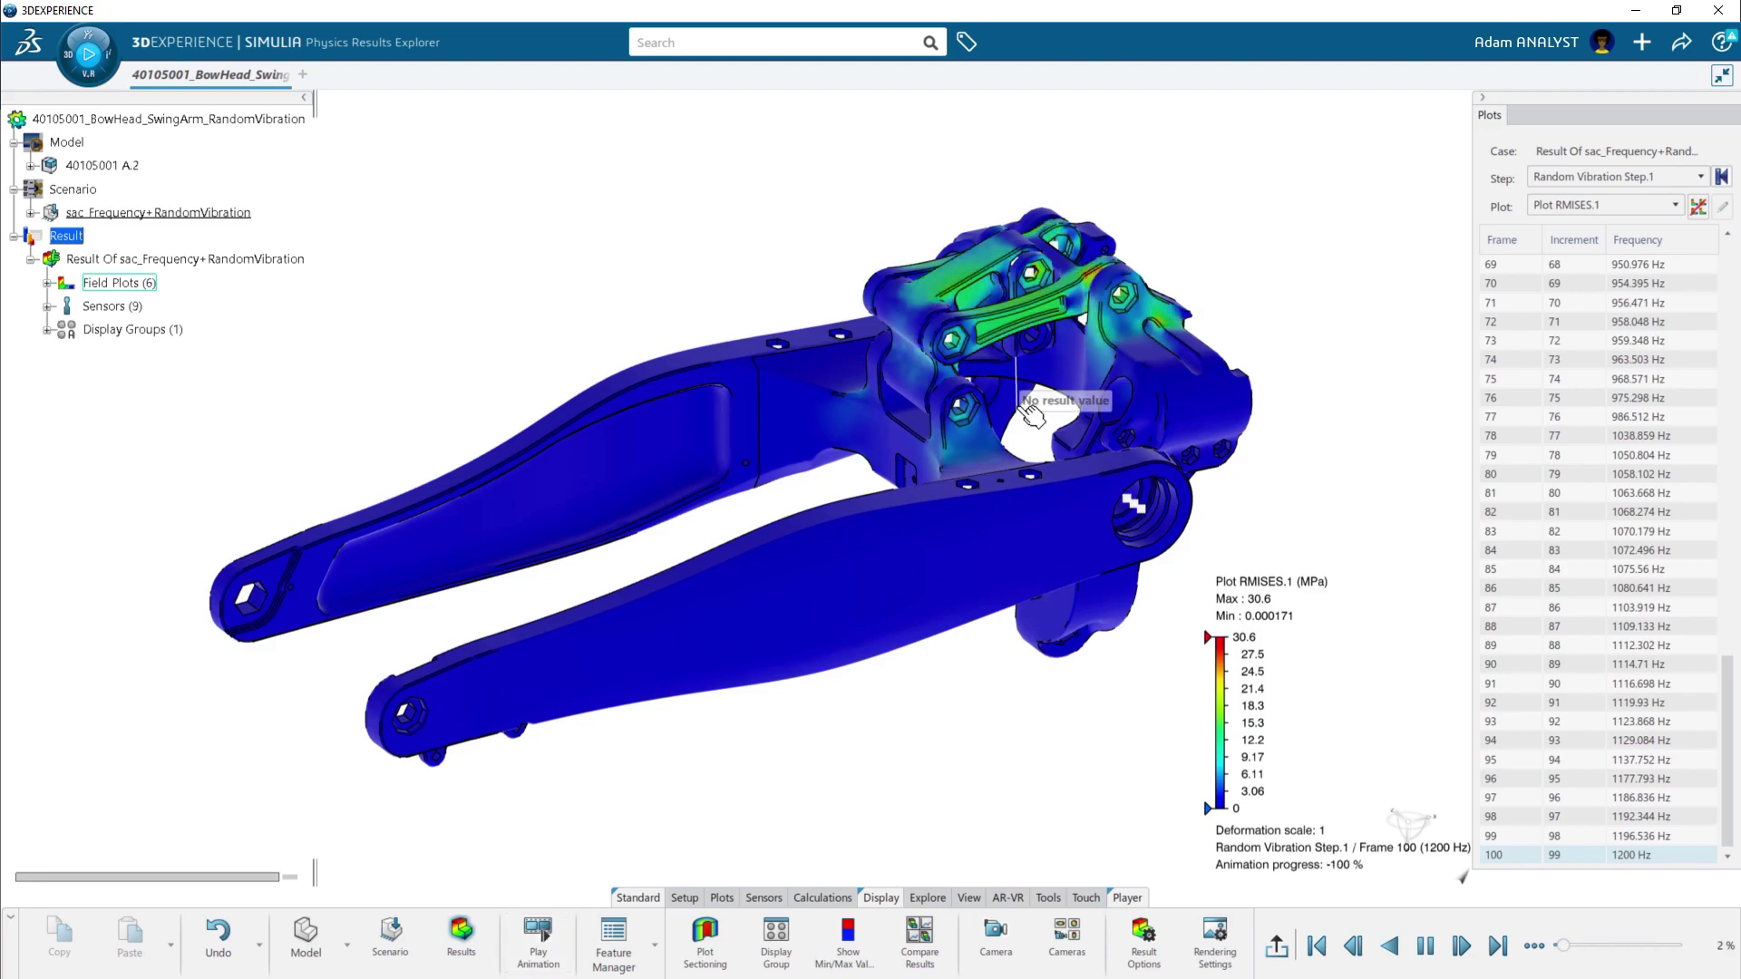
scroll(1089, 307, "up", 3)
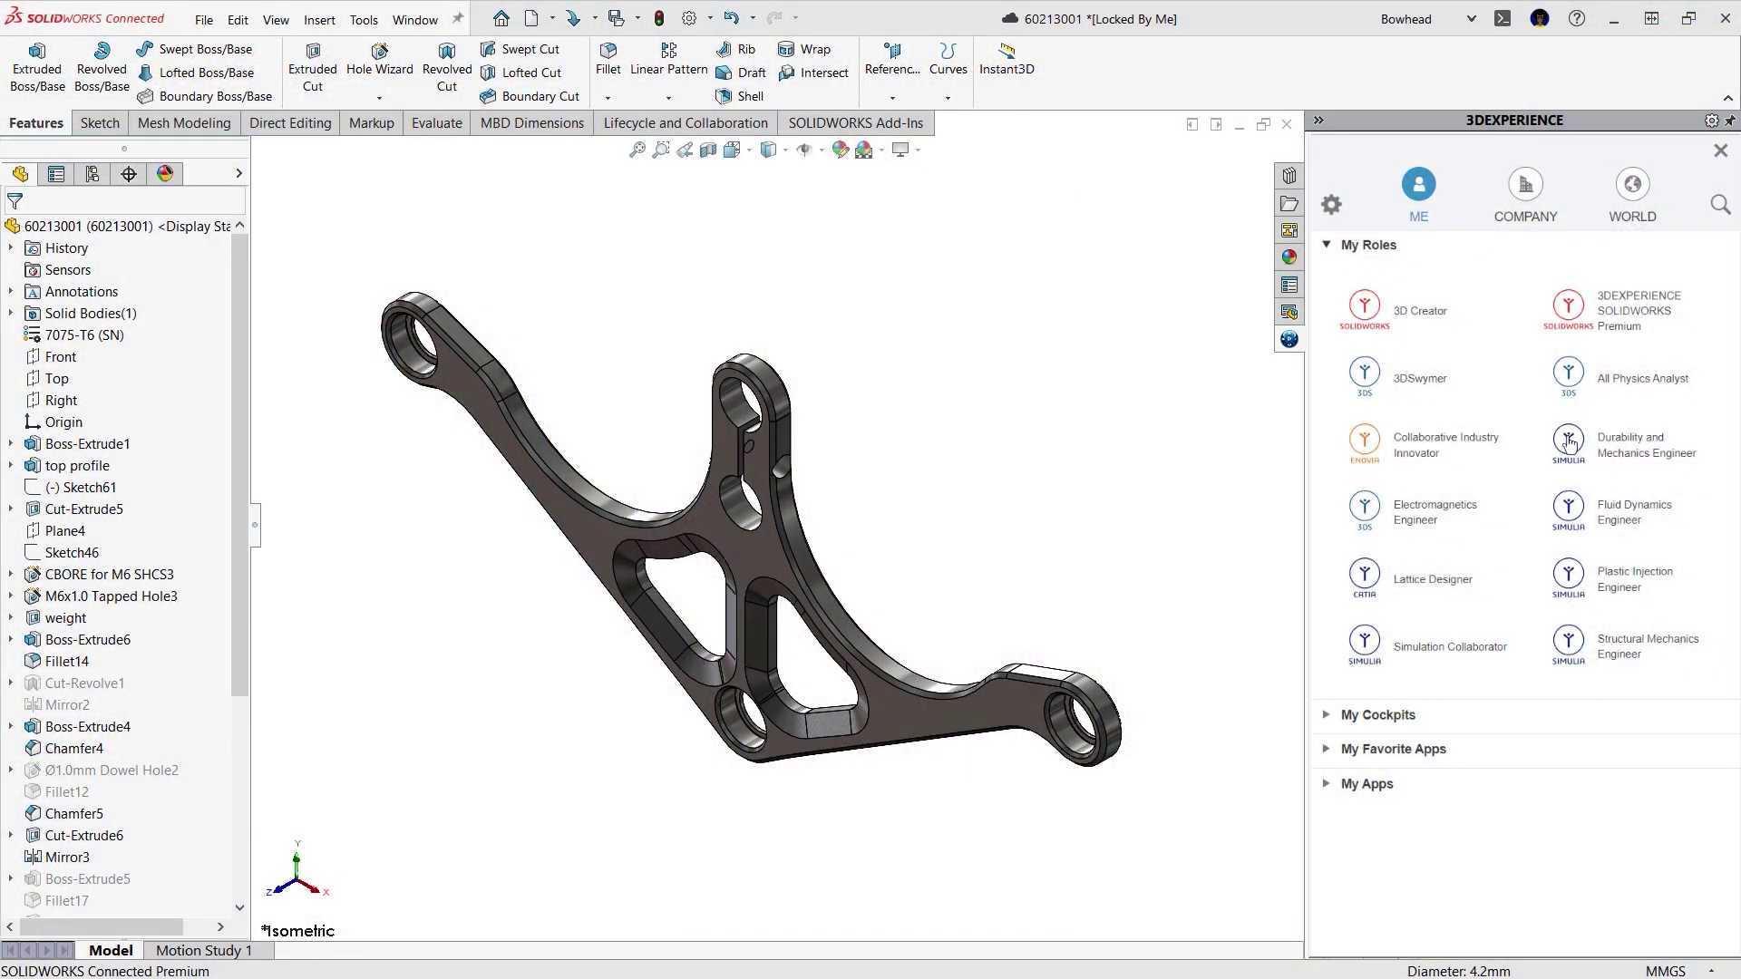
Show the Durability and Mechanics Engineer role's apps for the bracket.
left_click(1574, 447)
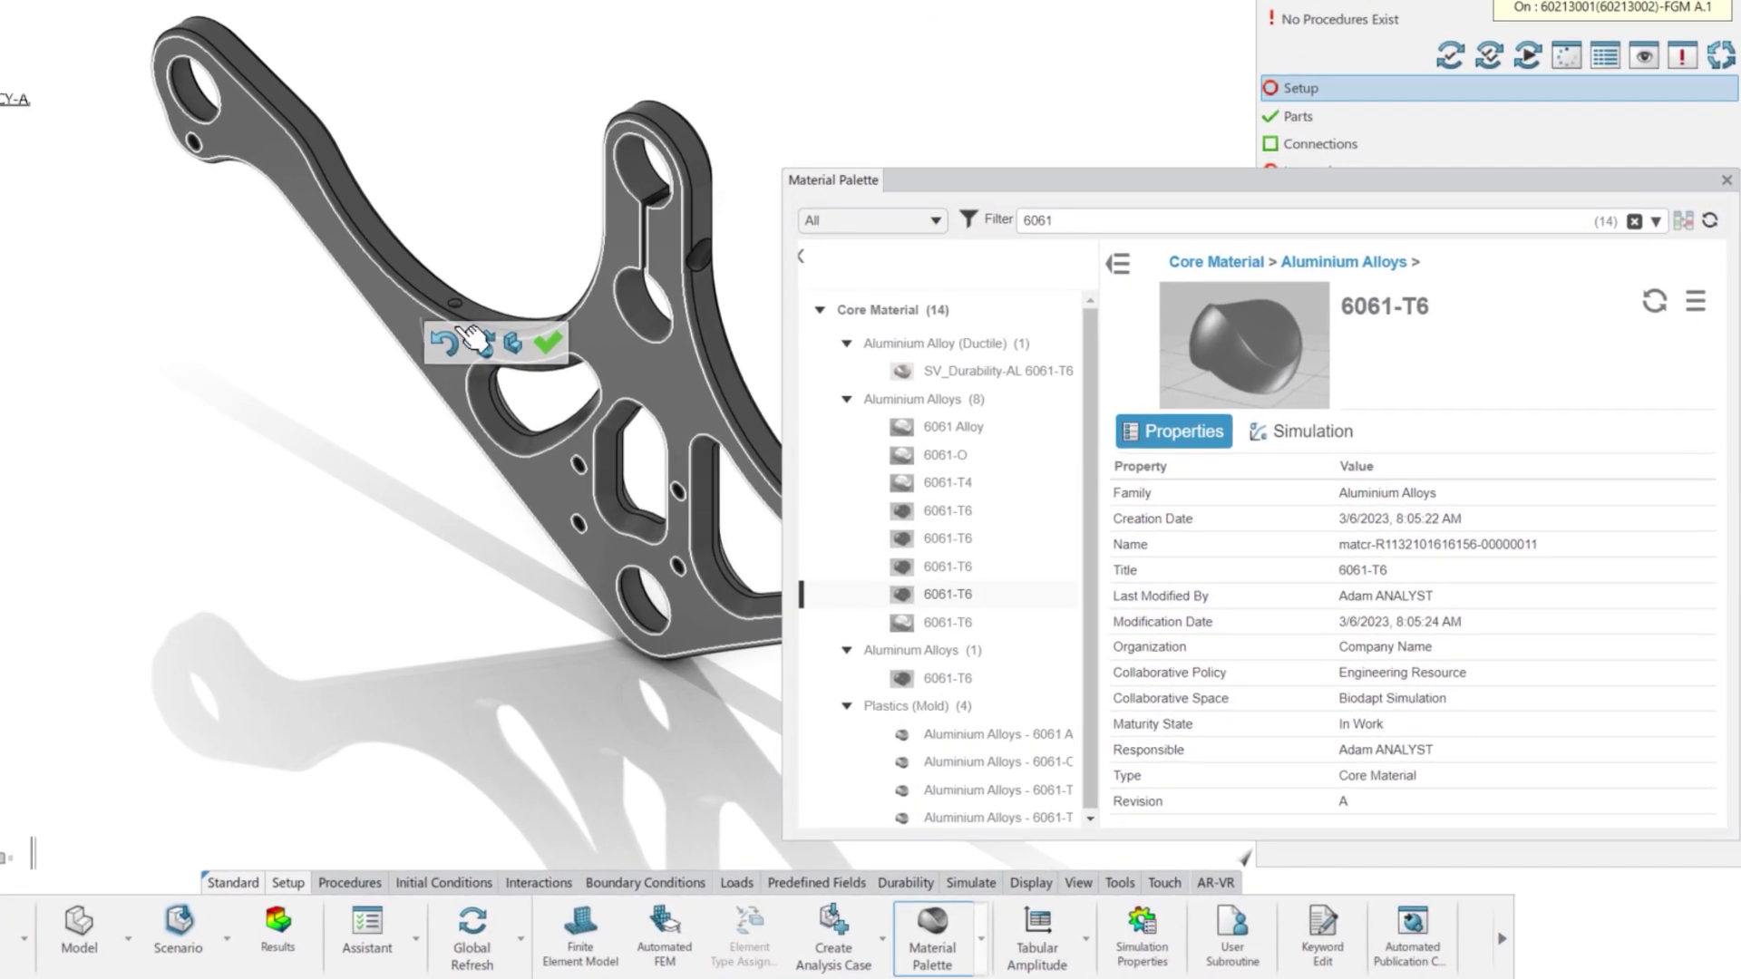
Assign 6061-T6 aluminium to the bracket and run its durability simulation.
left_click(545, 340)
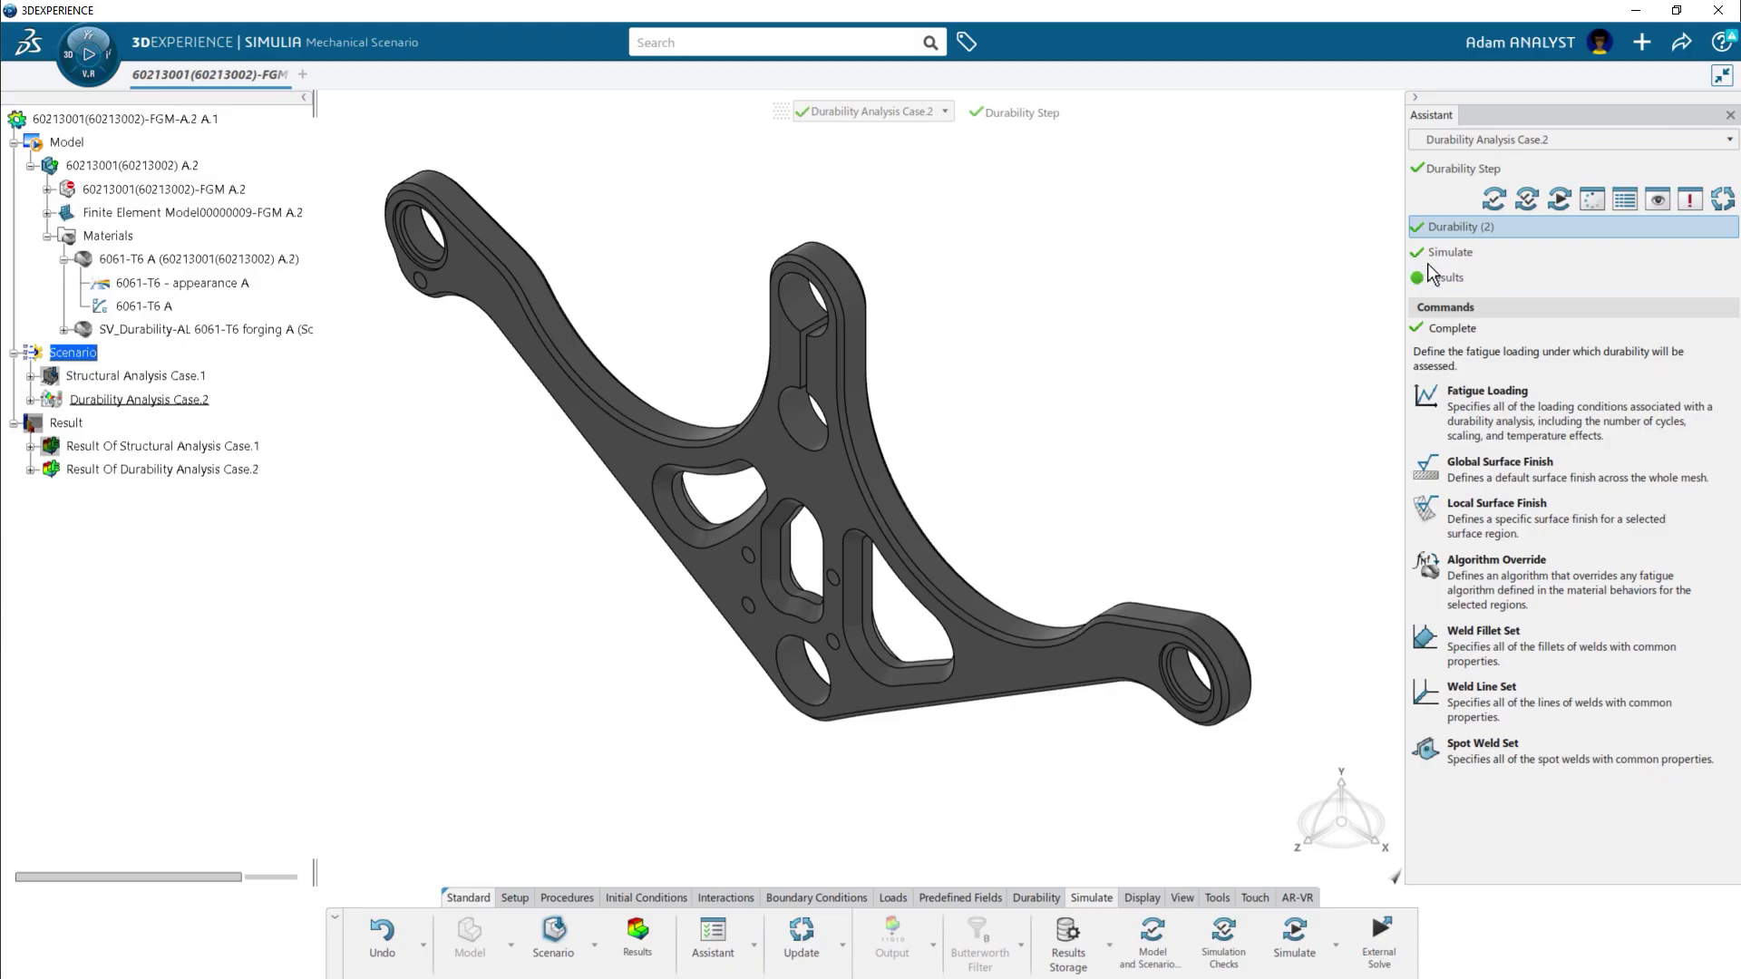
left_click(1441, 254)
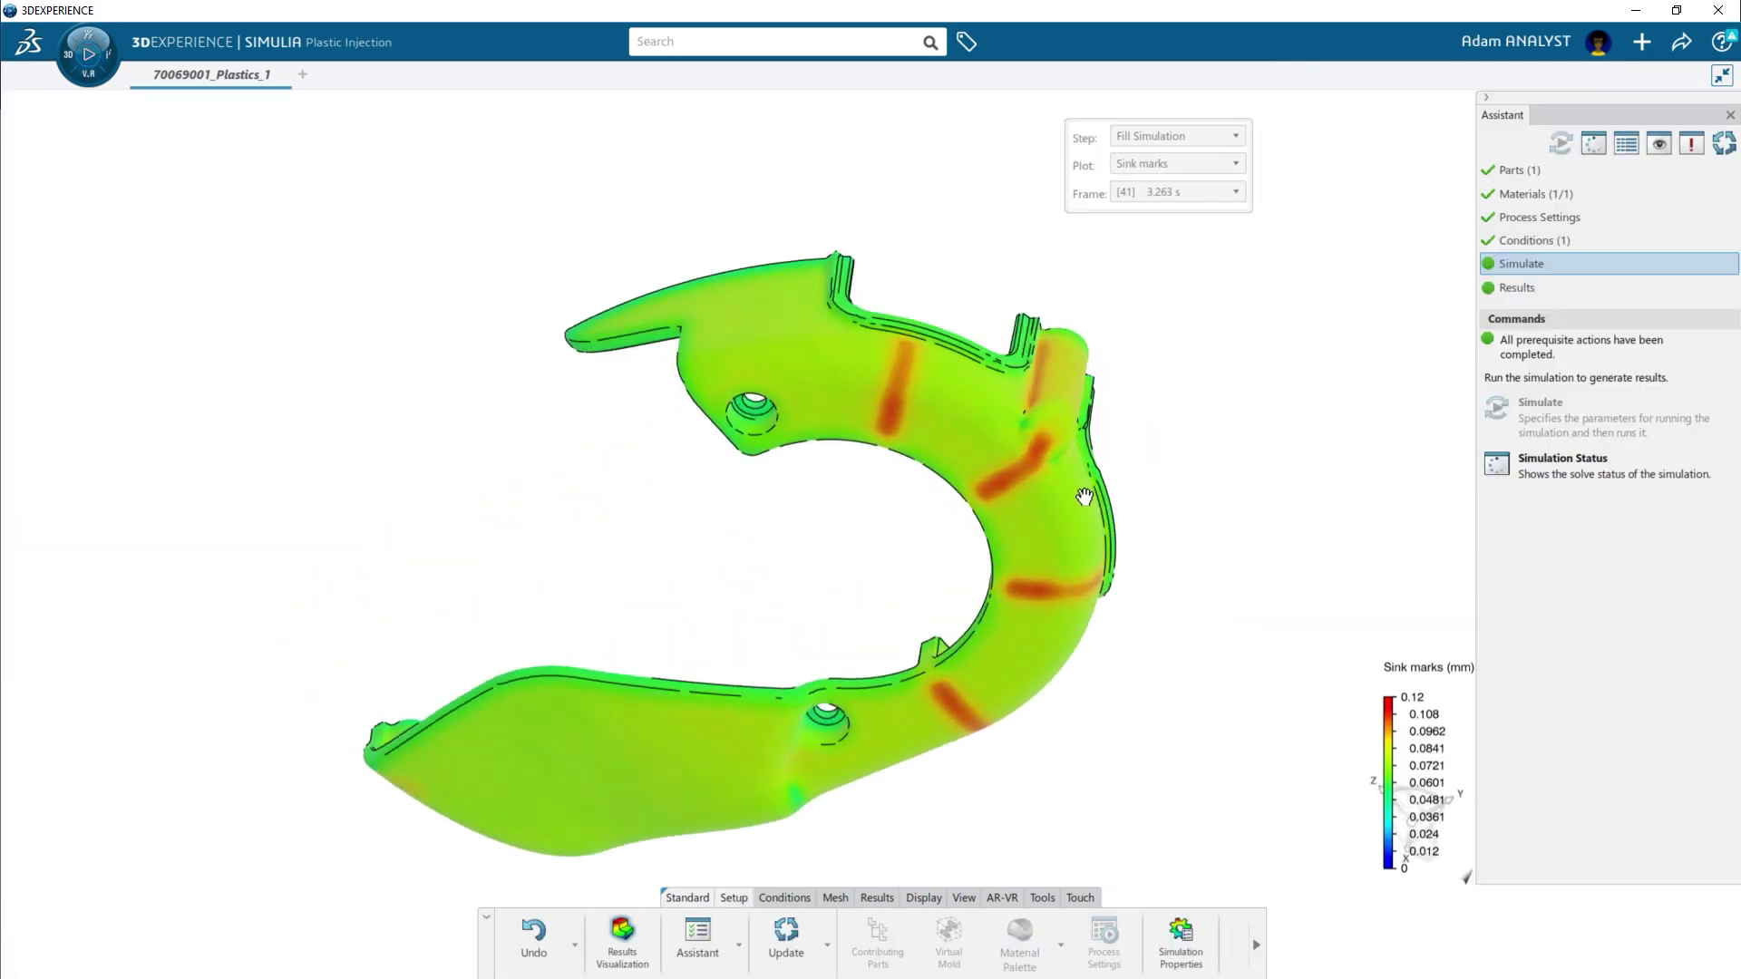
Inspect the ribbed plastic part from two angles and confirm the process settings.
middle_click_drag(1085, 496, 1252, 665)
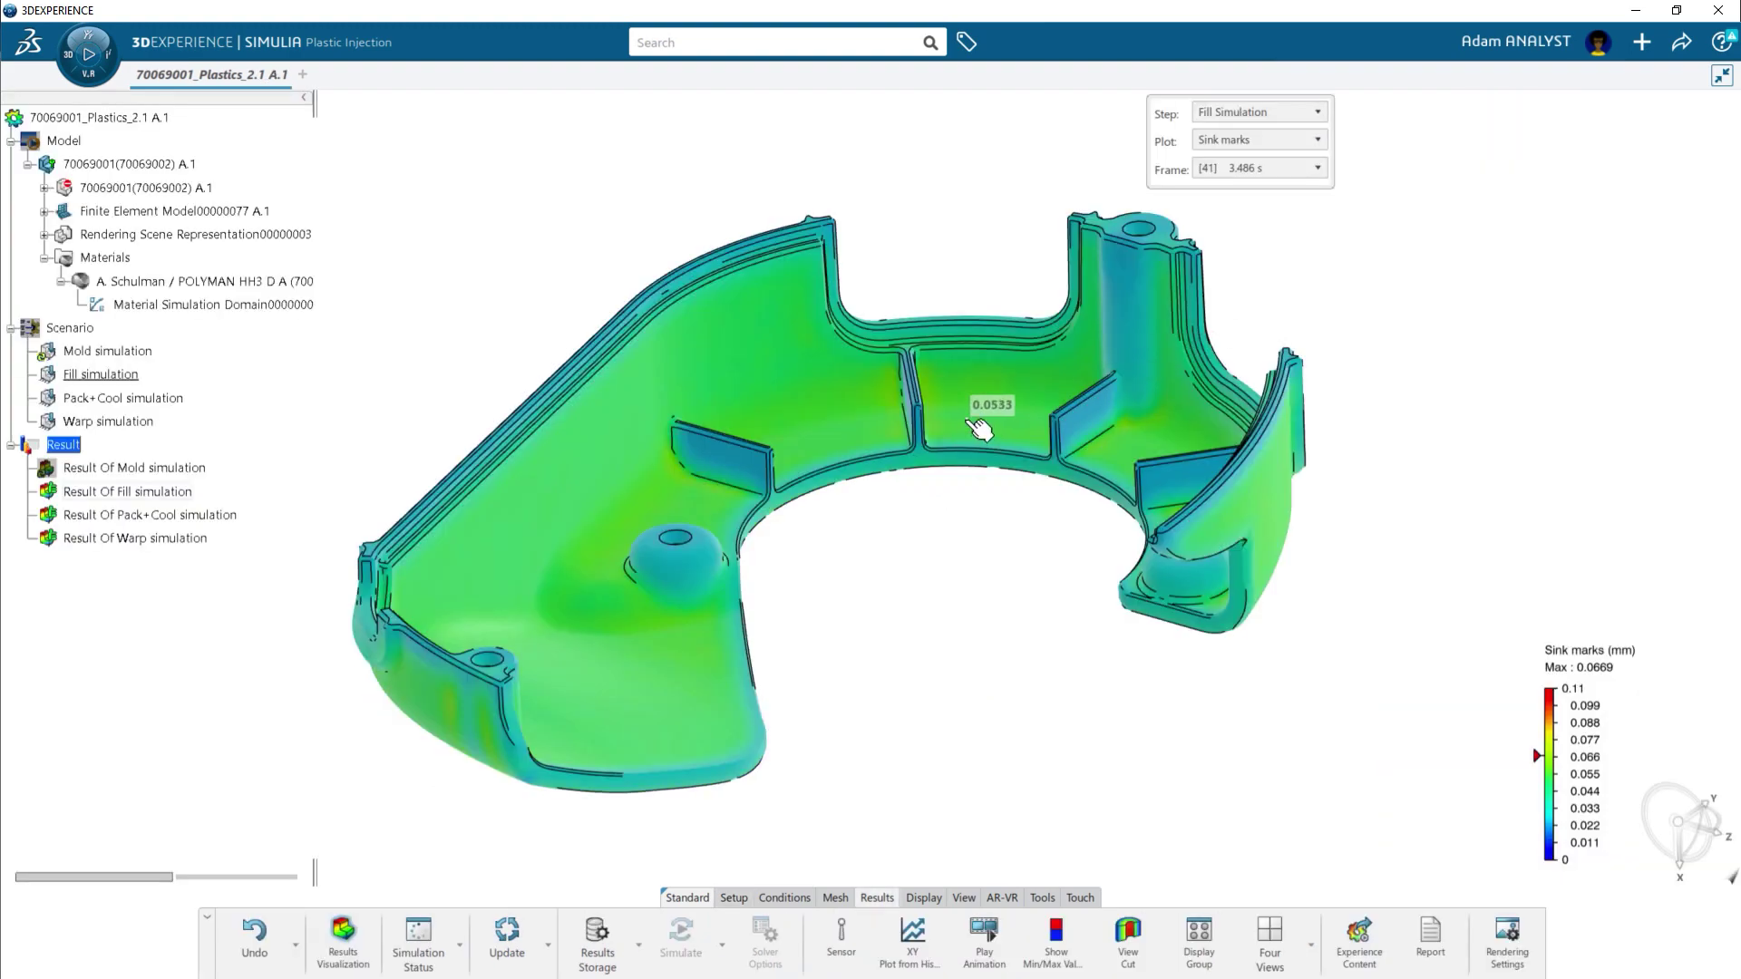
scroll(979, 428, "up", 3)
scroll(1034, 399, "down", 3)
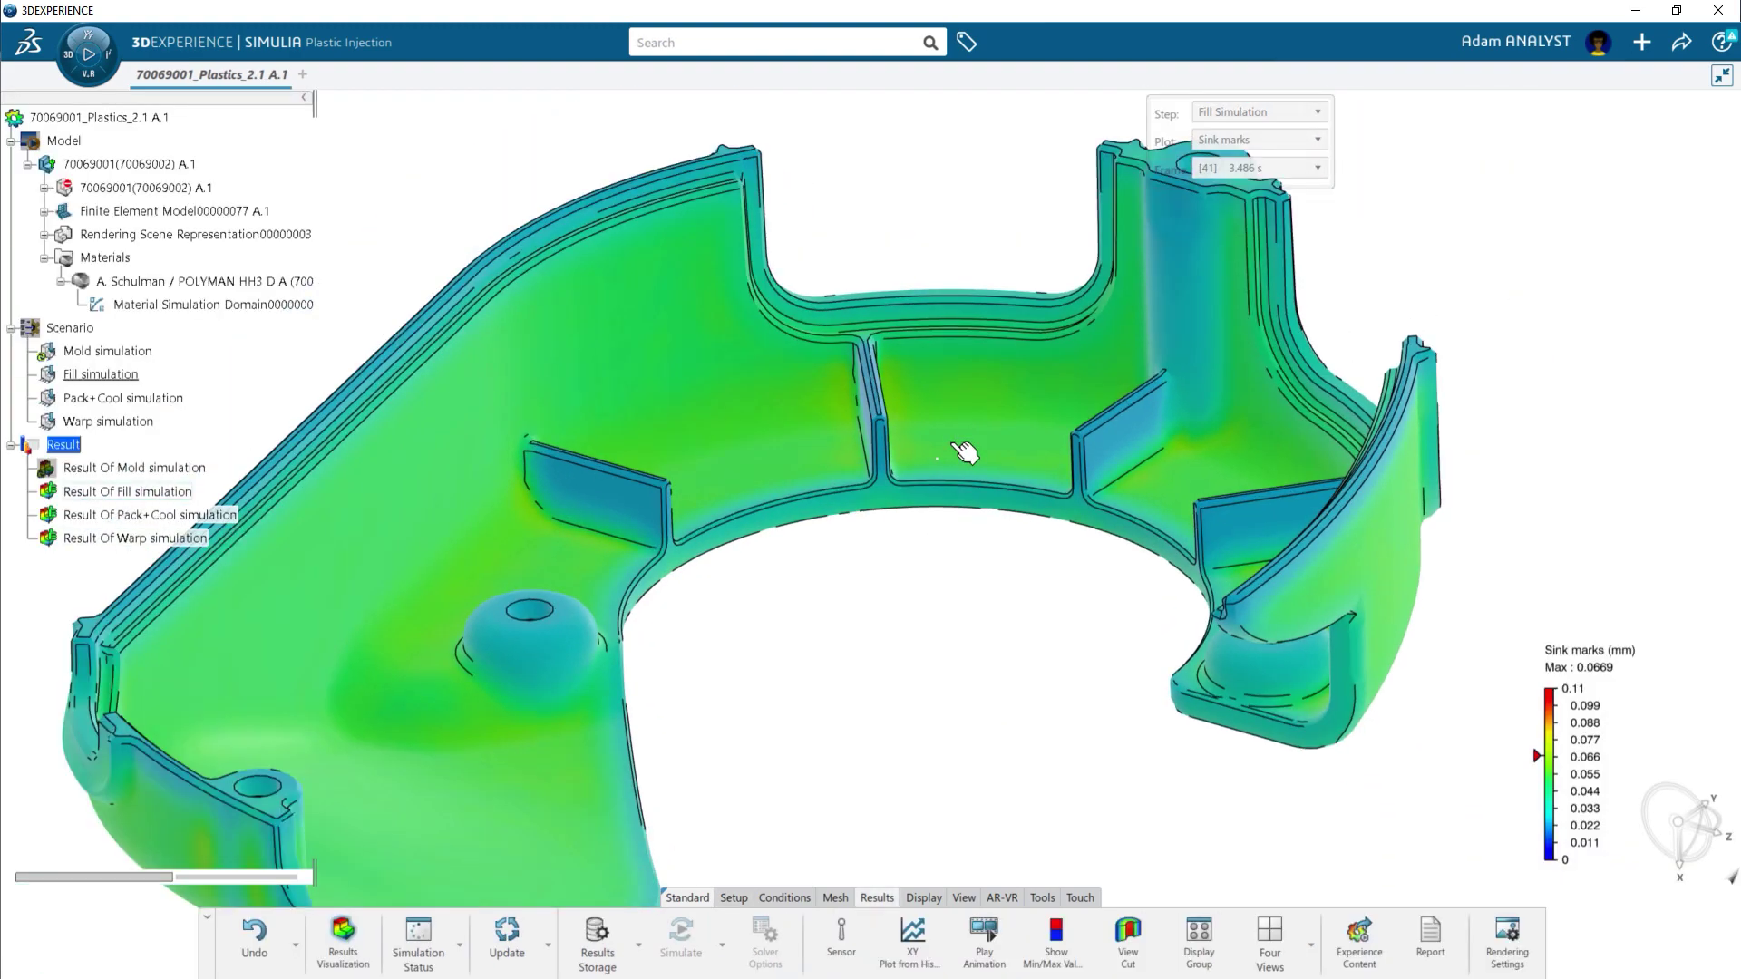
scroll(910, 521, "down", 3)
middle_click_drag(910, 520, 1128, 304)
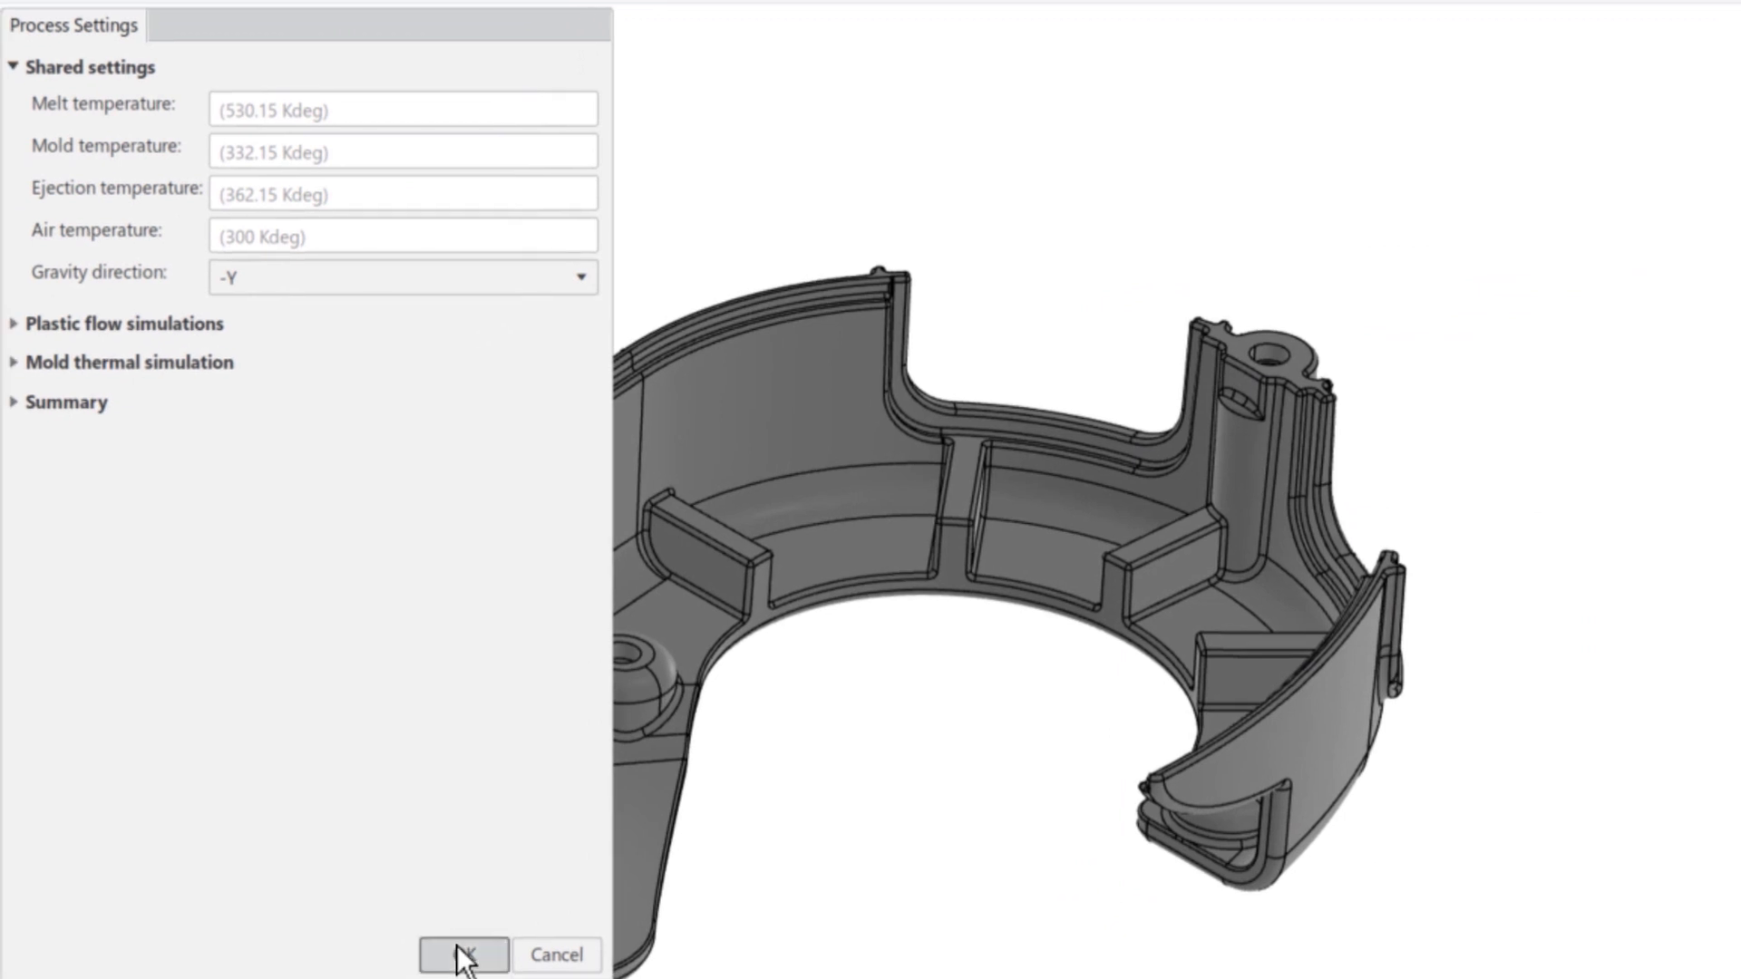
left_click(463, 955)
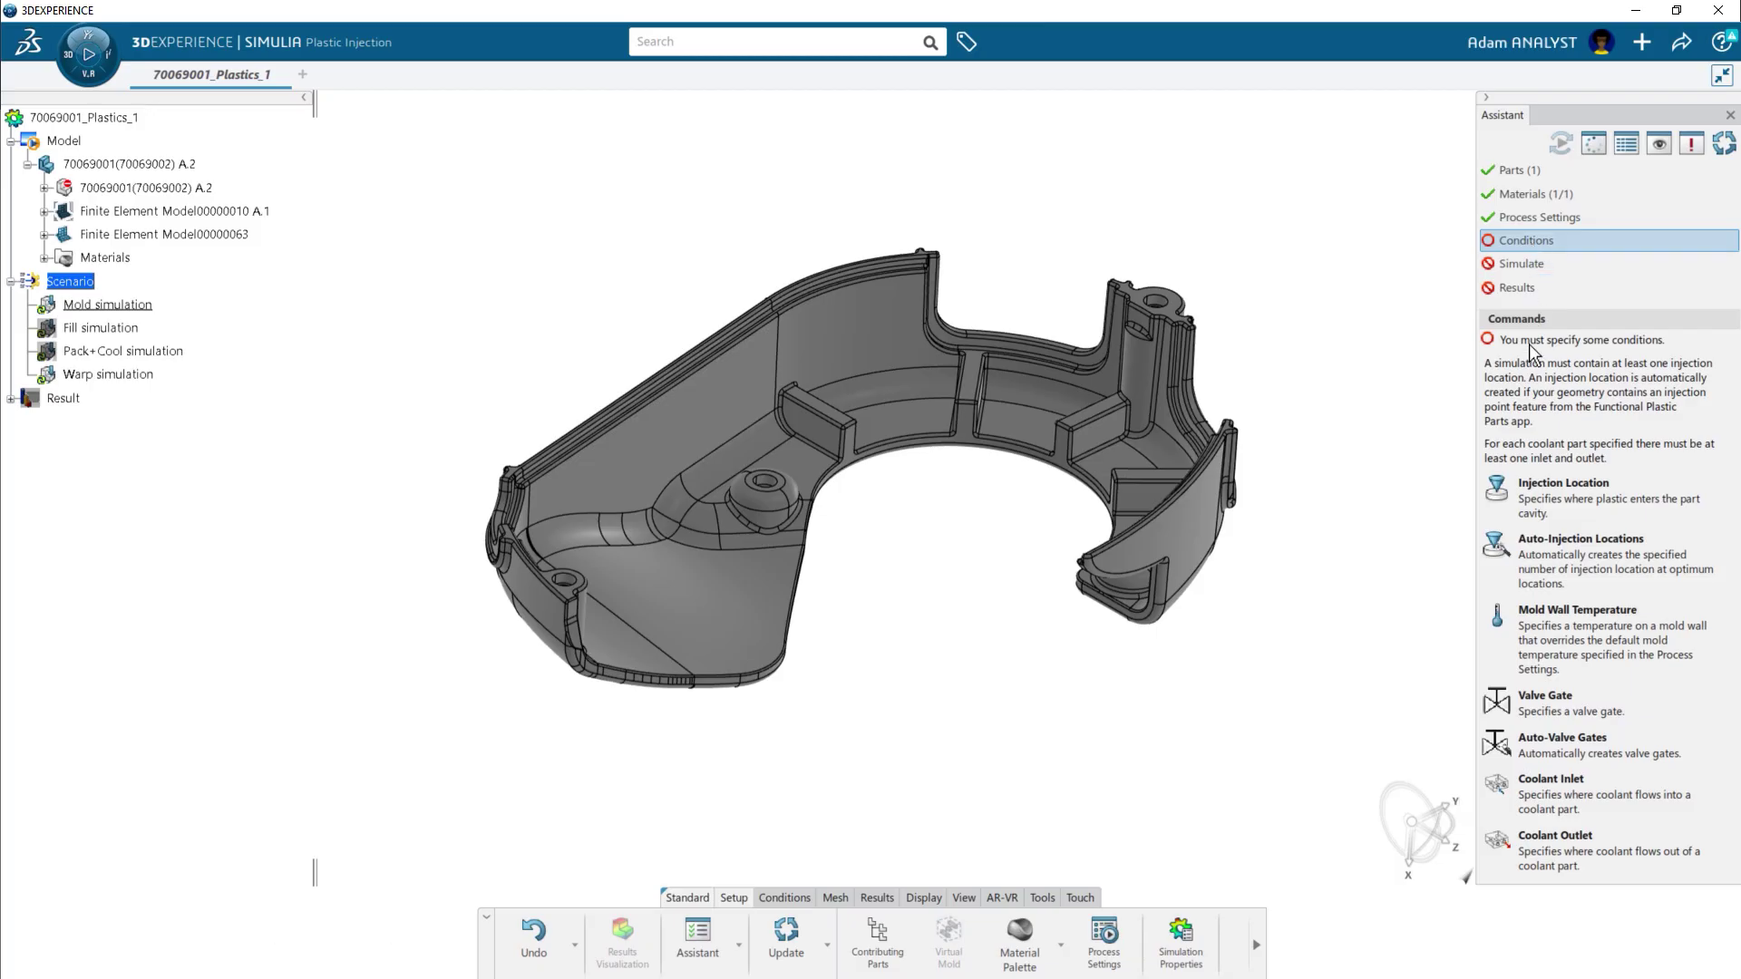
Auto-place the injection locations and rotate the part to inspect its sink marks.
left_click(1492, 567)
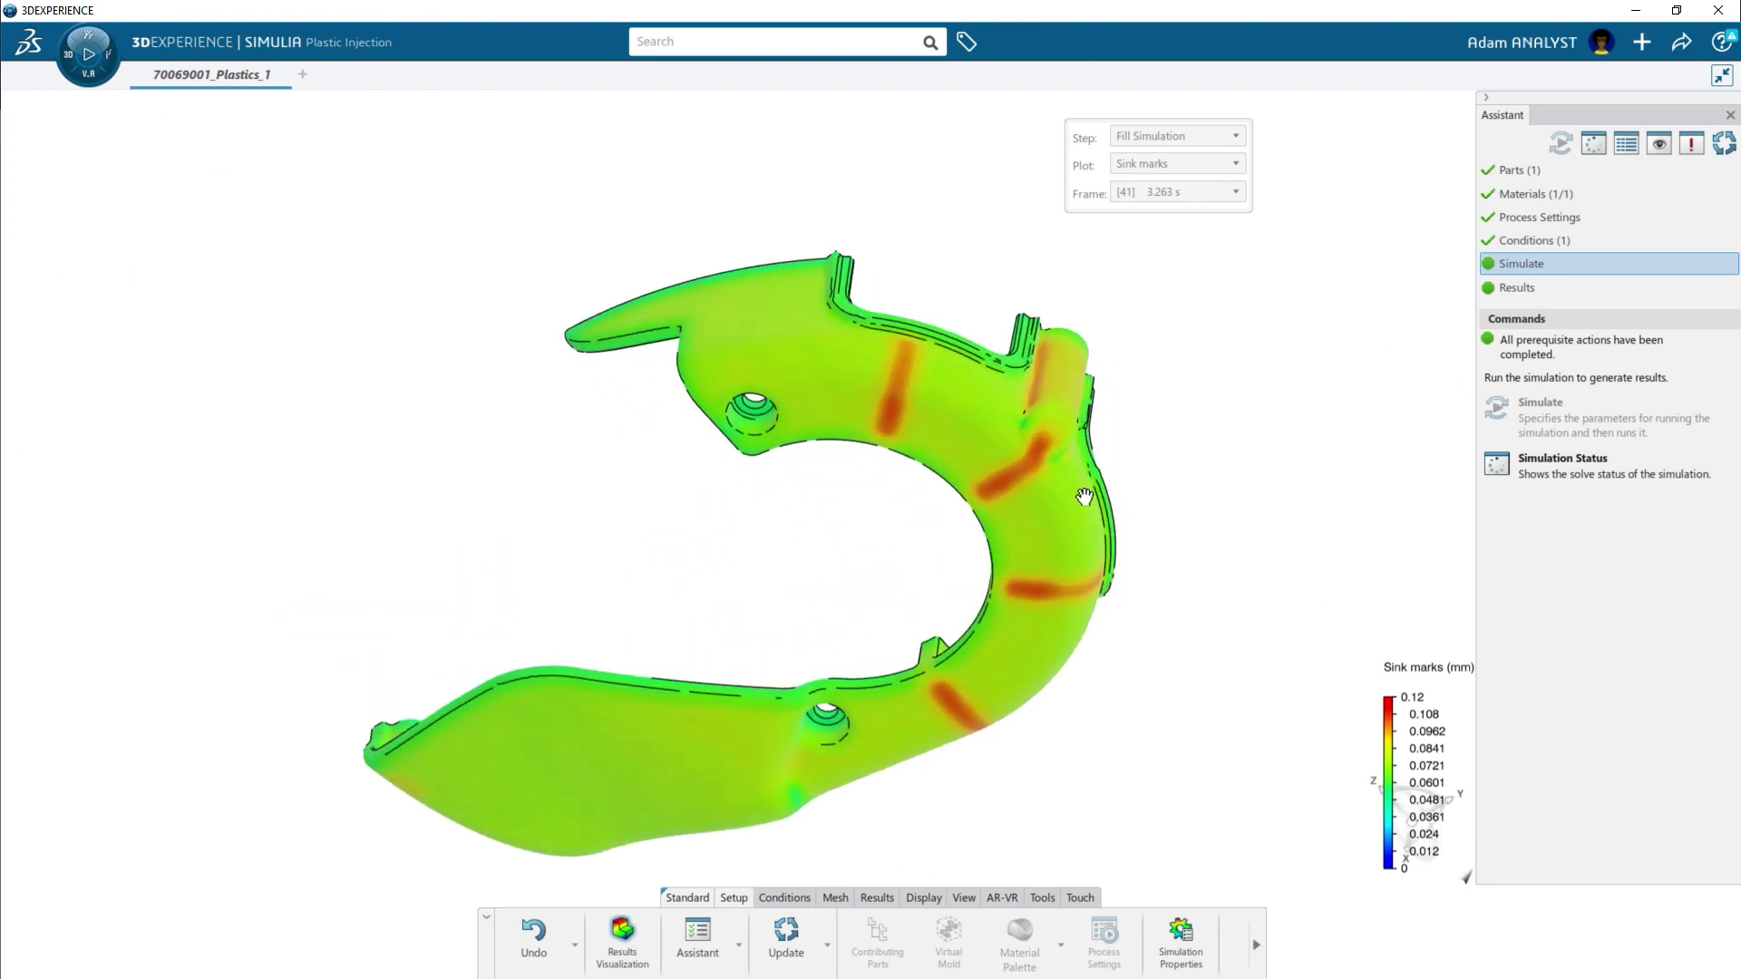
middle_click_drag(1084, 498, 1251, 665)
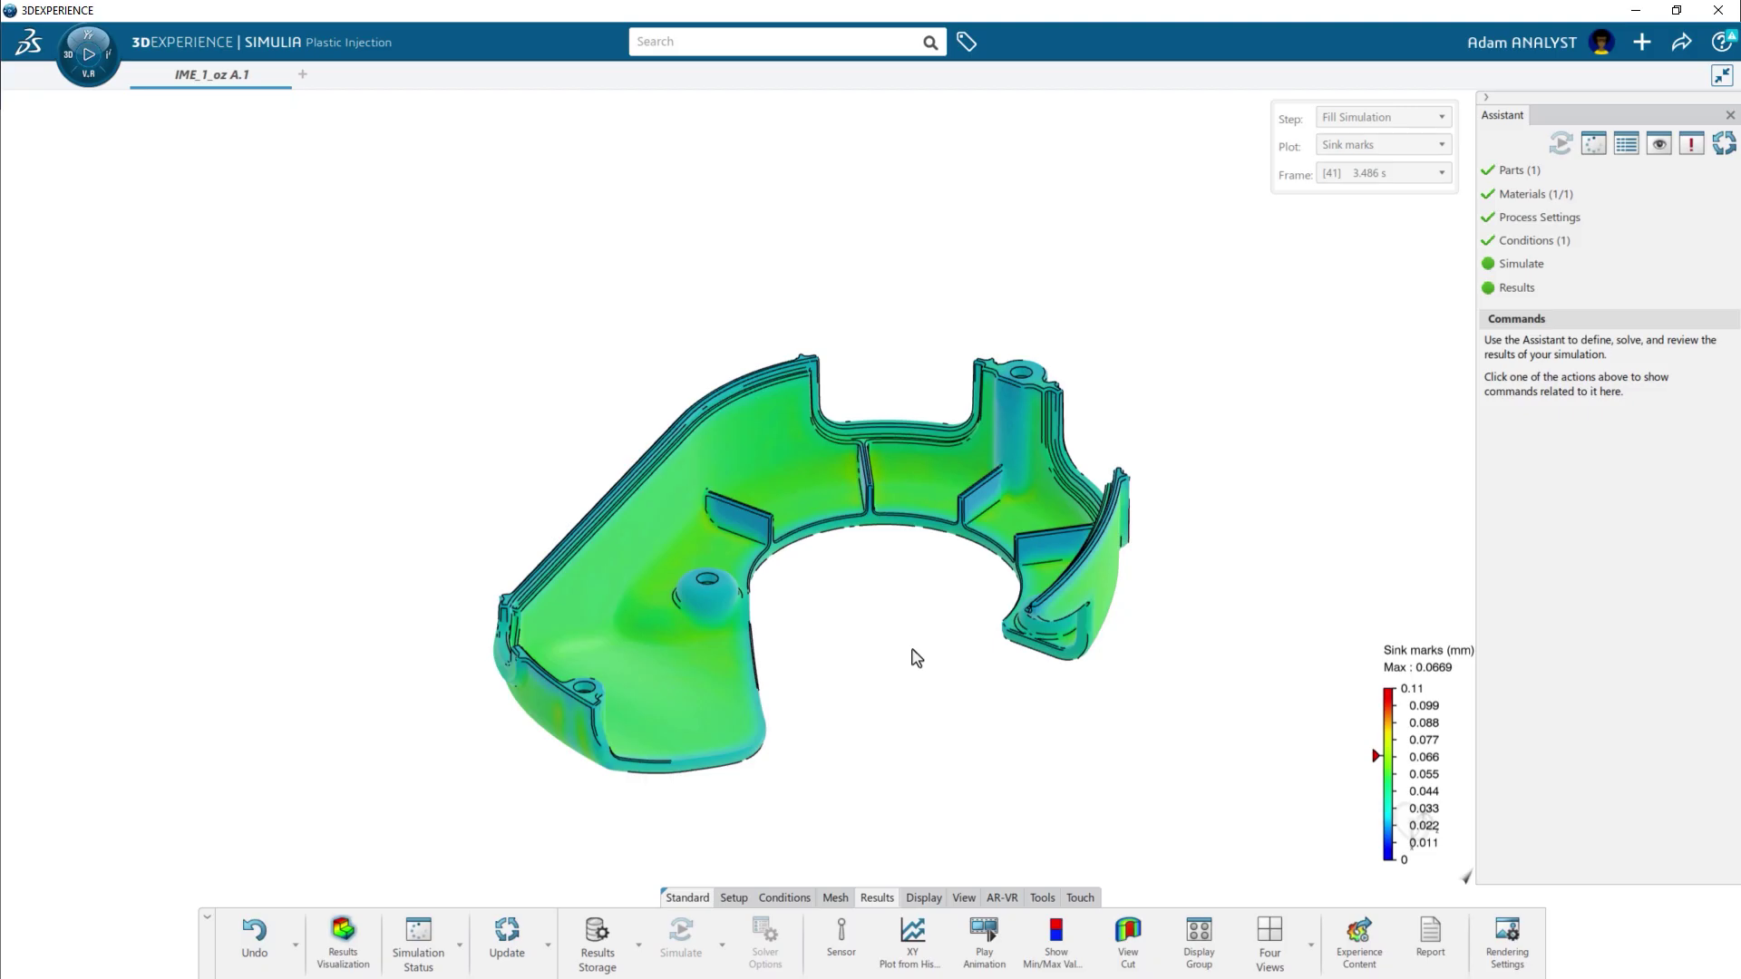
mouse_move(912, 653)
middle_mouse_down()
mouse_move(828, 435)
mouse_move(771, 469)
mouse_move(843, 459)
mouse_move(901, 652)
middle_mouse_up()
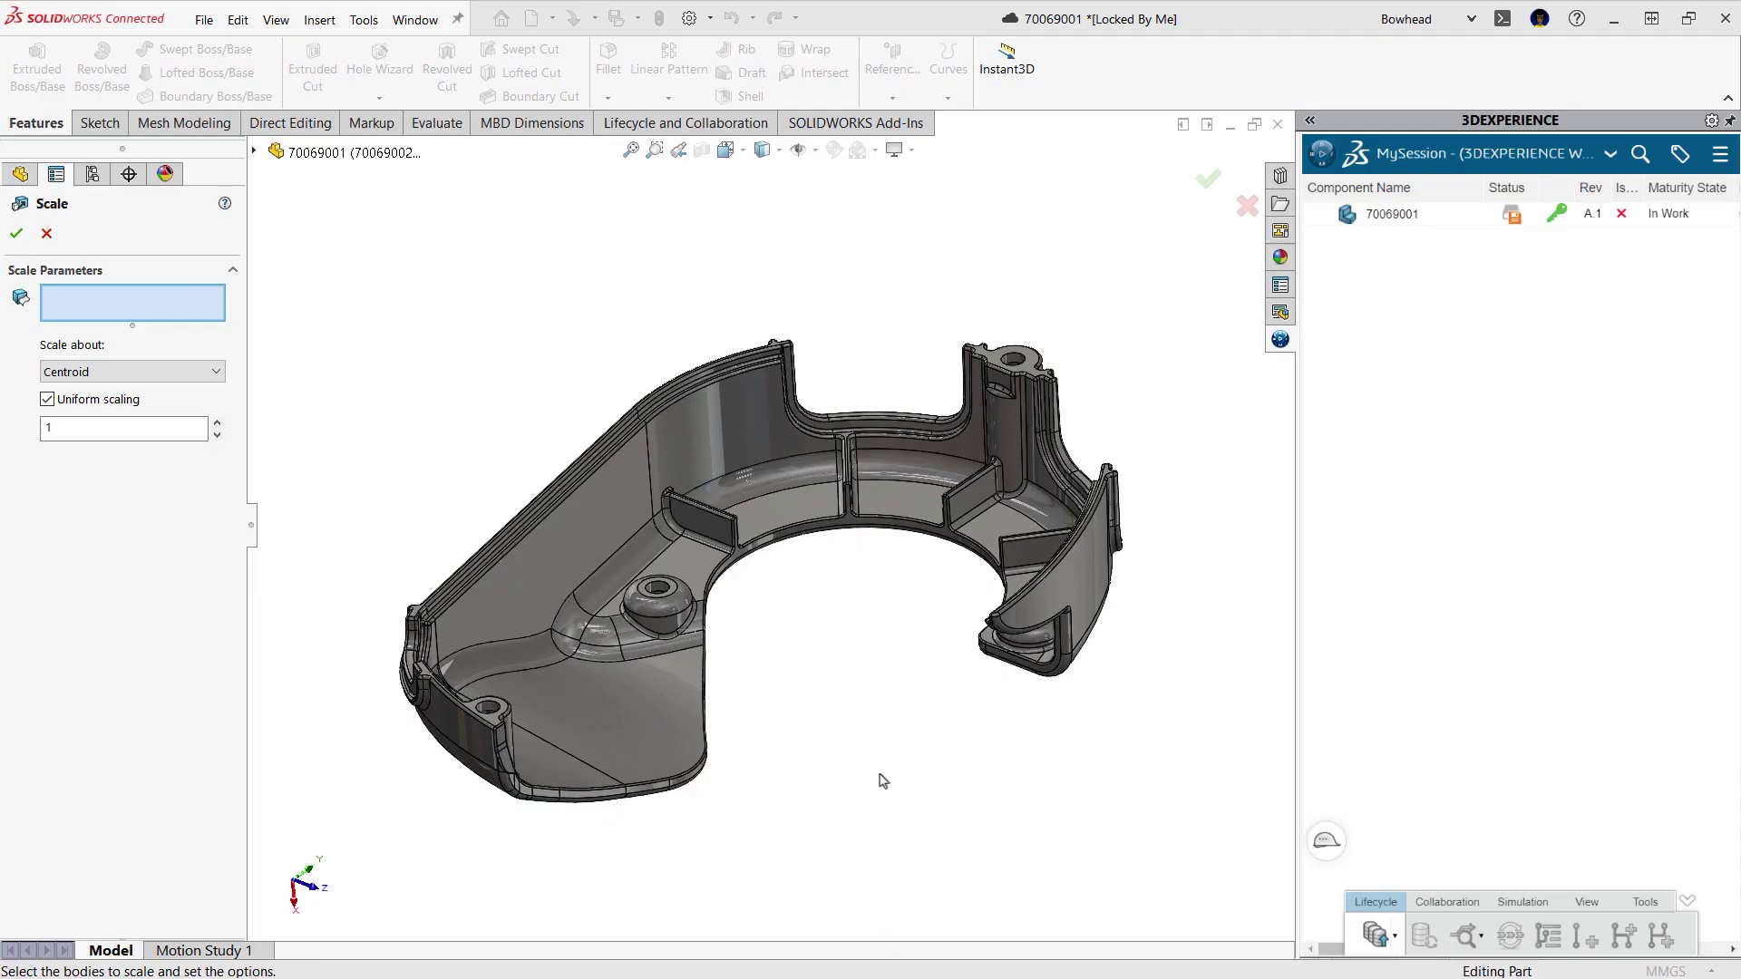
Select the part body for a 1.01 uniform scale about its centroid.
left_click(632, 548)
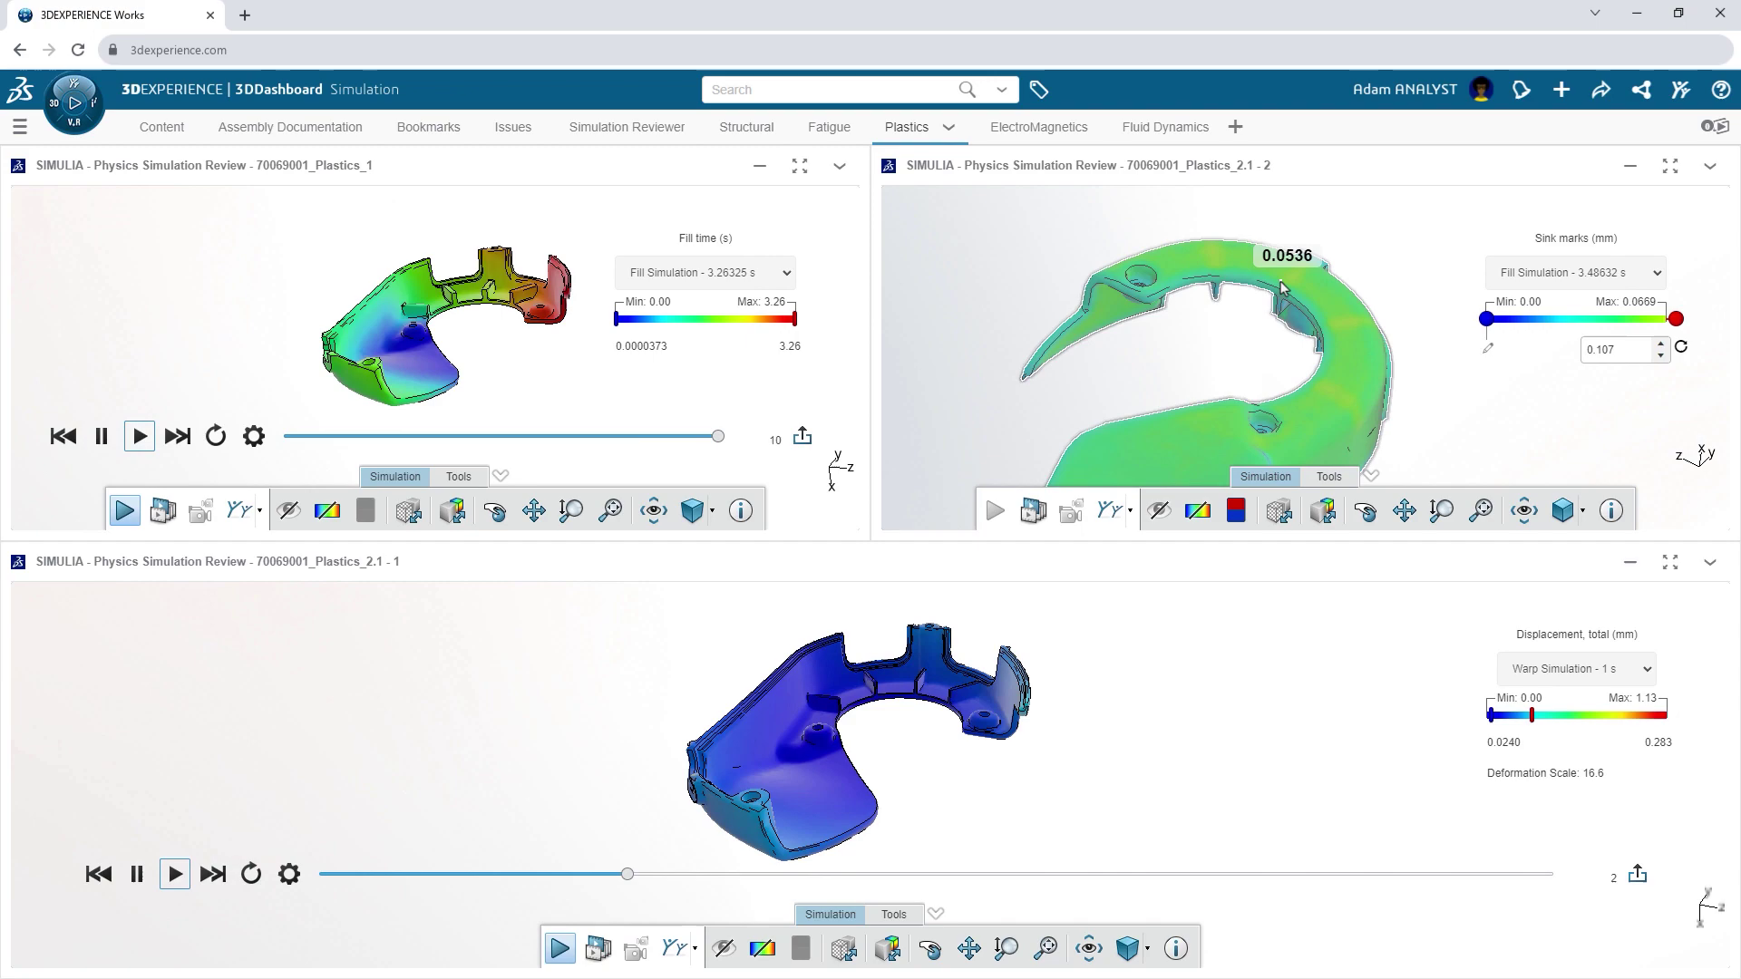
scroll(1296, 286, "up", 5)
scroll(1296, 283, "up", 3)
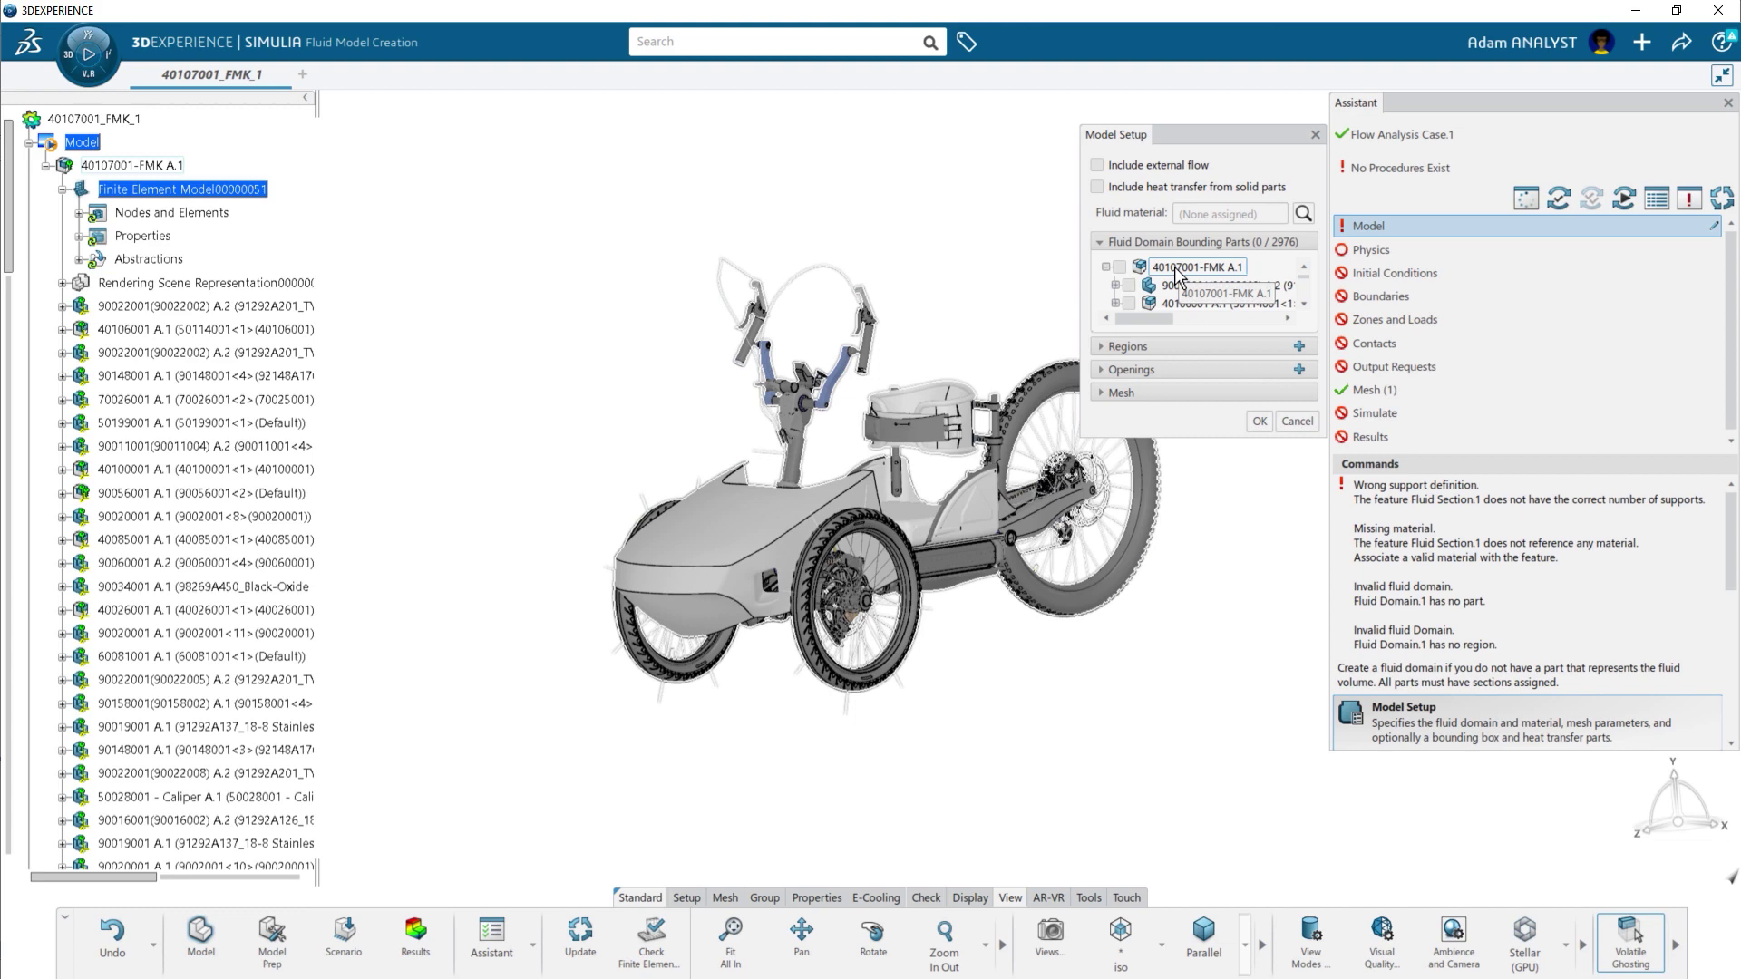
Bound the fluid domain with all parts, enlarge its box, and set Location to Cloud.
left_click(1178, 275)
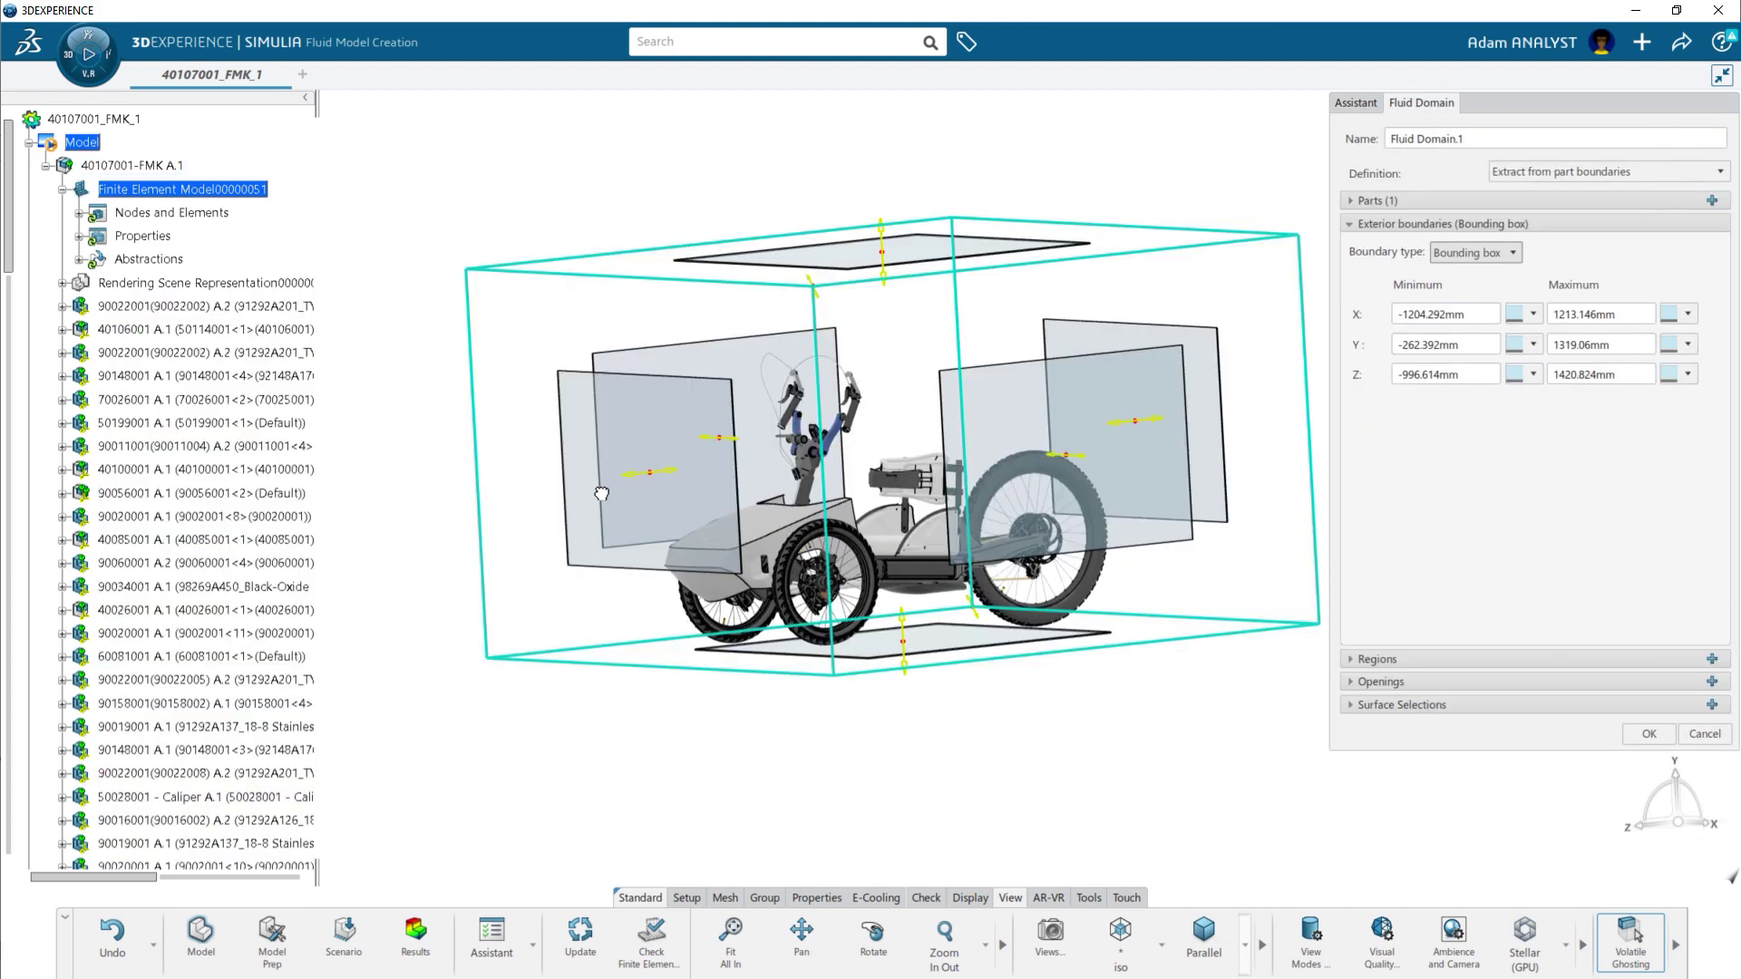
left_click_drag(550, 500, 520, 508)
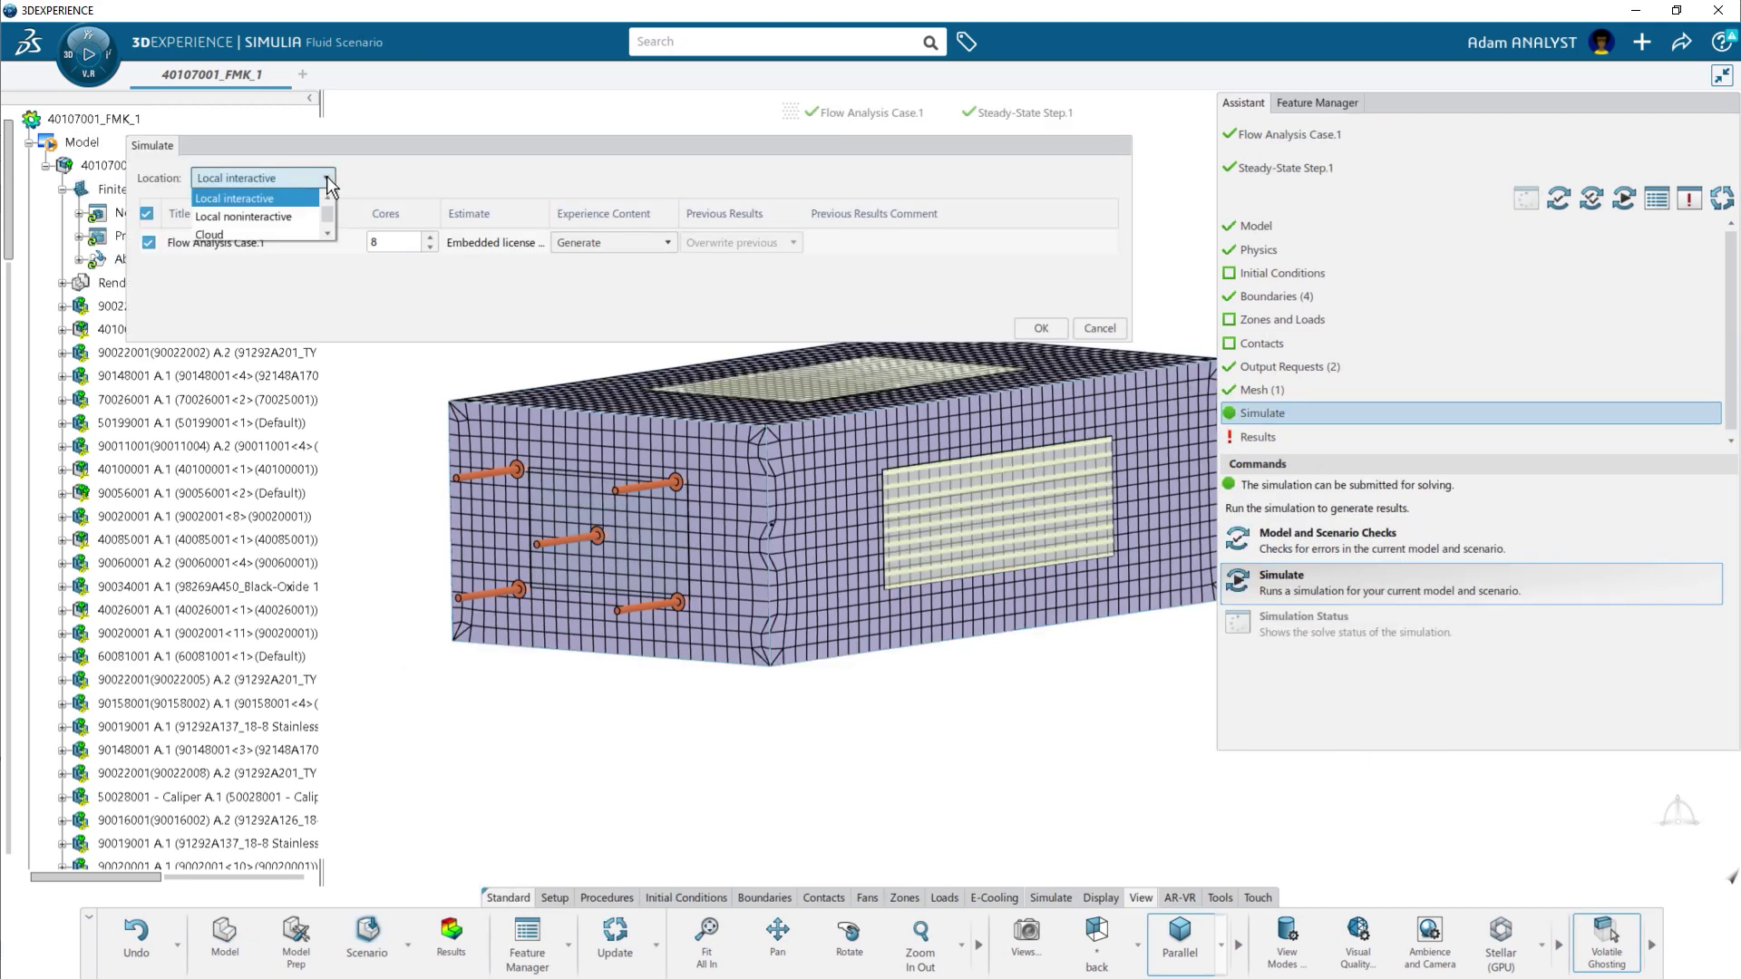
left_click(248, 230)
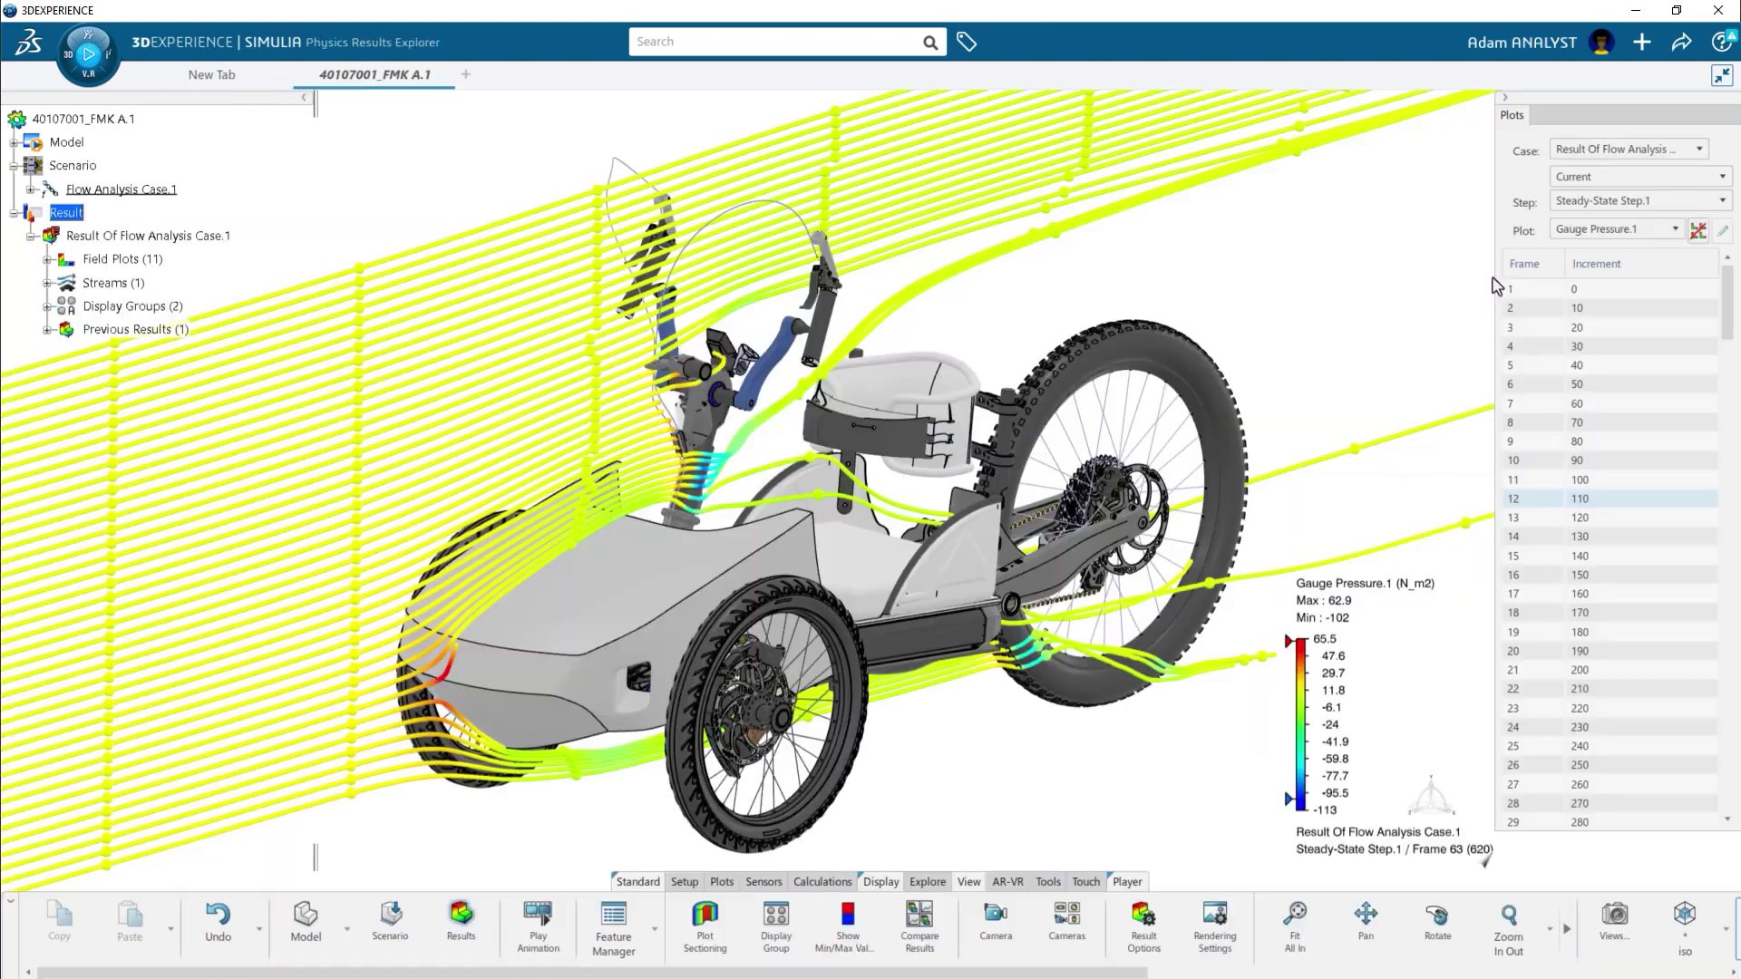
Keep Gauge Pressure.1 as the displayed plot with the flow streamlines.
left_click(1595, 234)
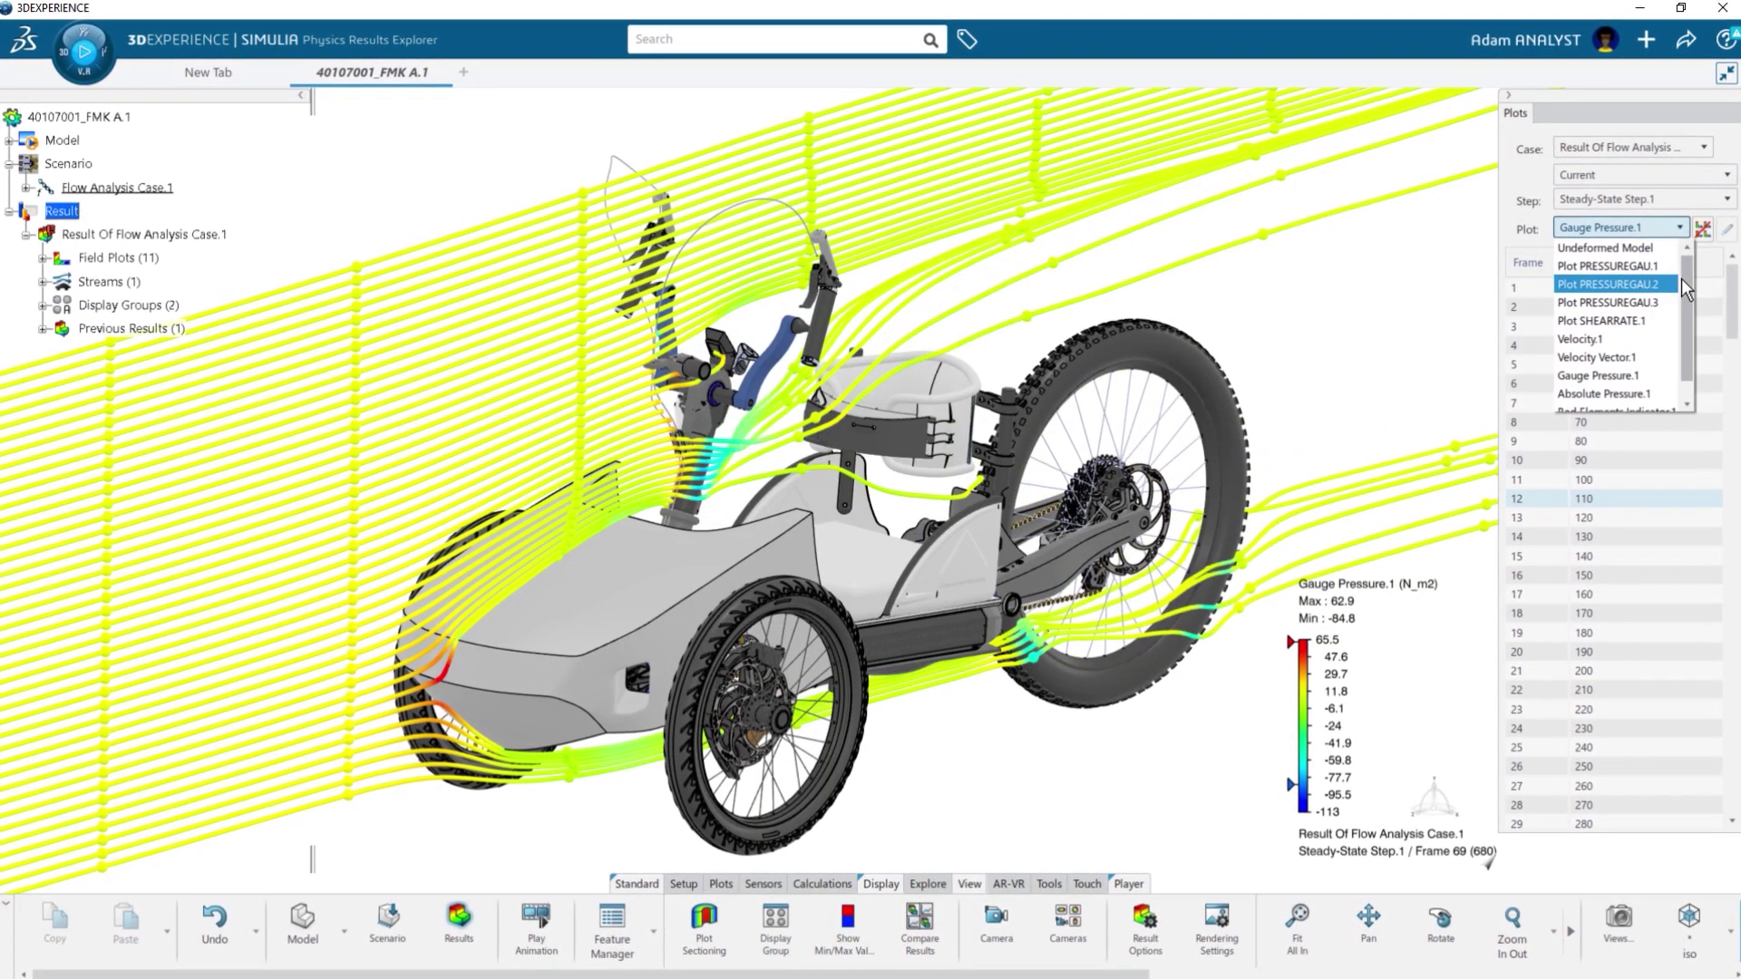
left_click(1668, 224)
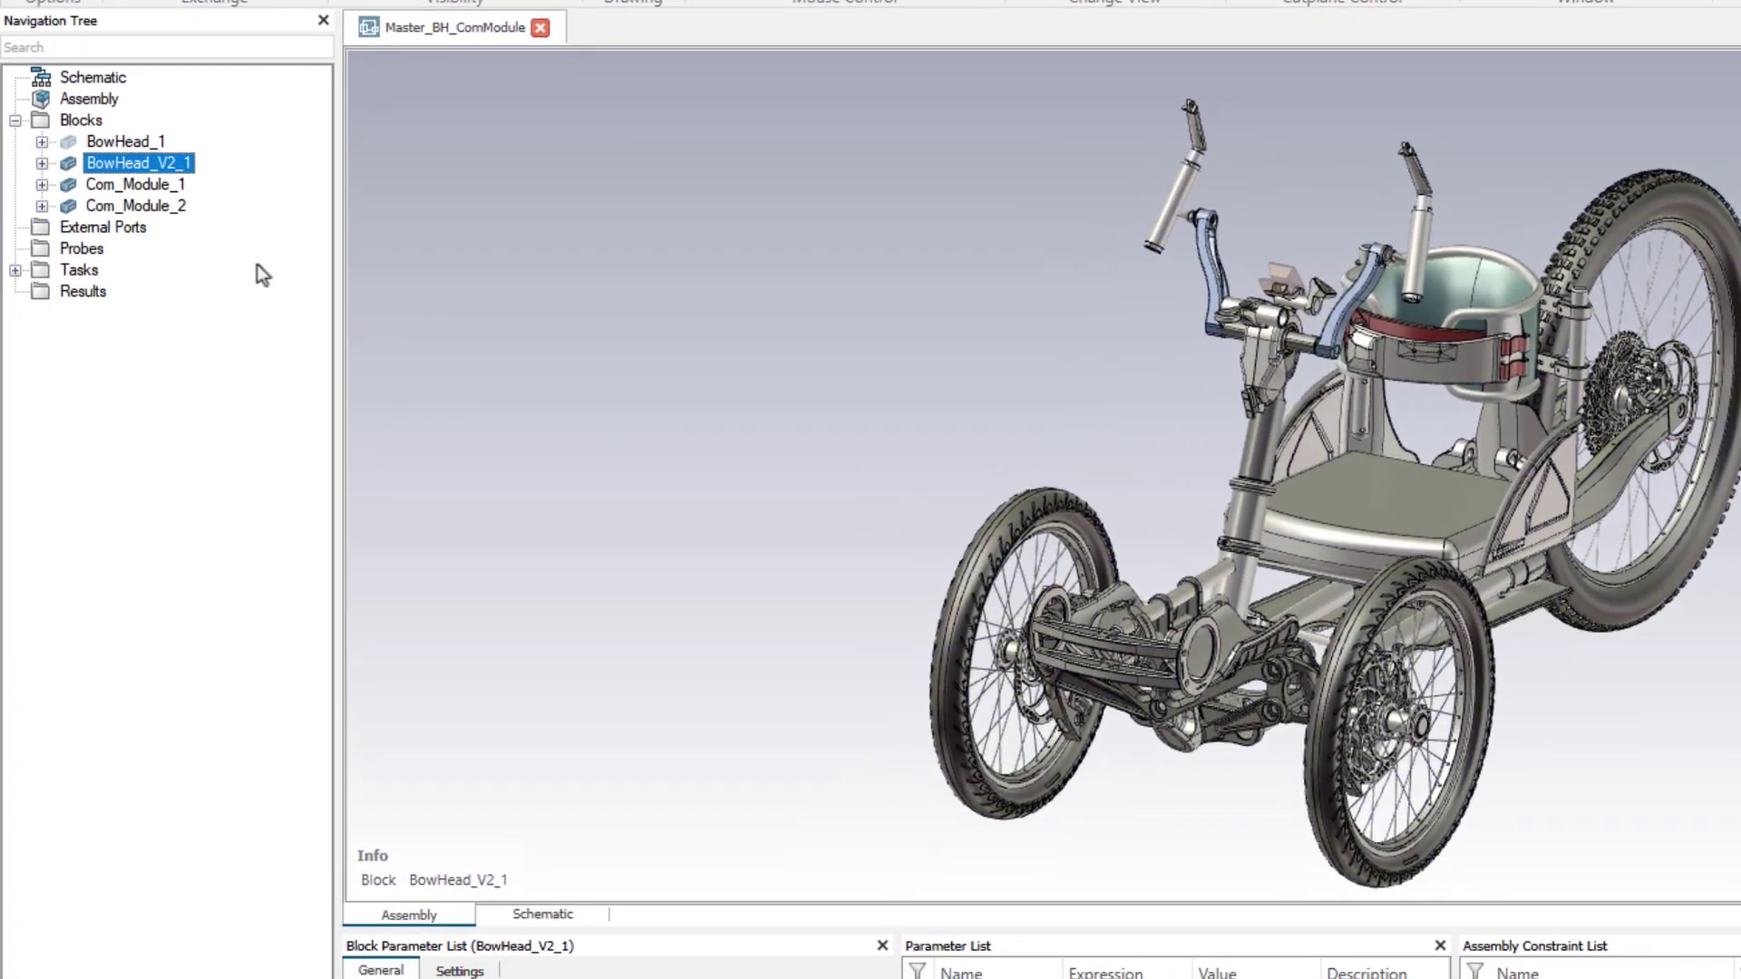
Highlight Com_Module_1 and then Com_Module_2 from the Blocks tree.
left_click(188, 150)
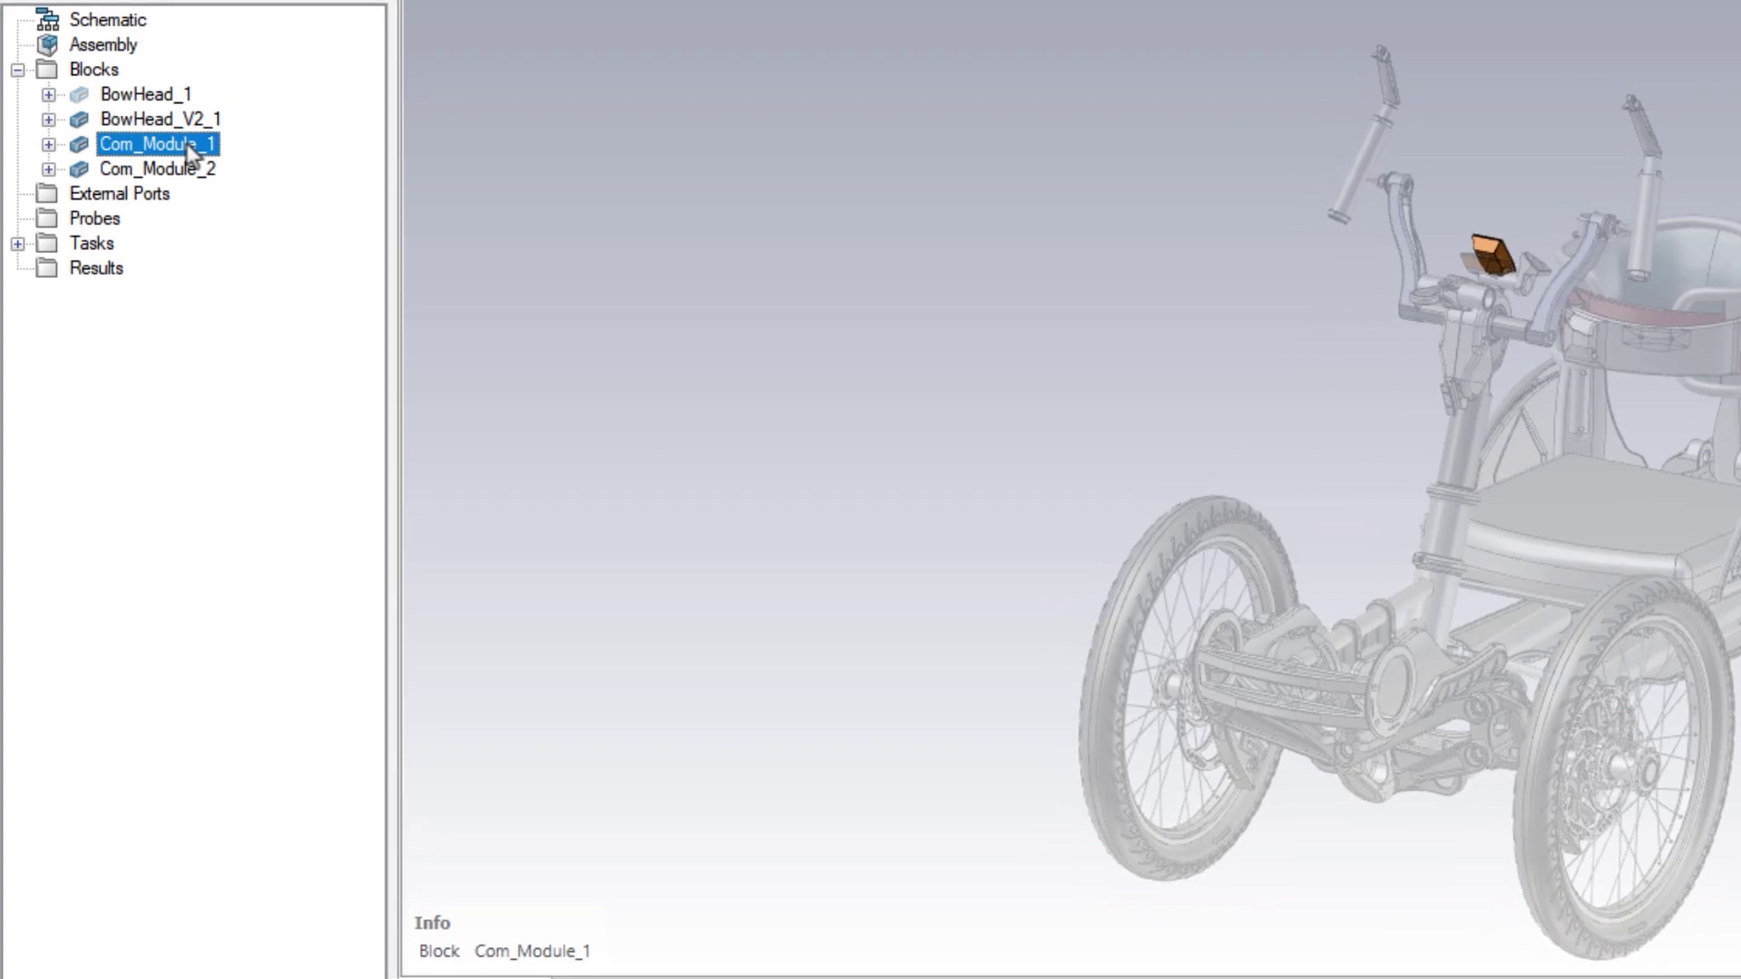
left_click(187, 175)
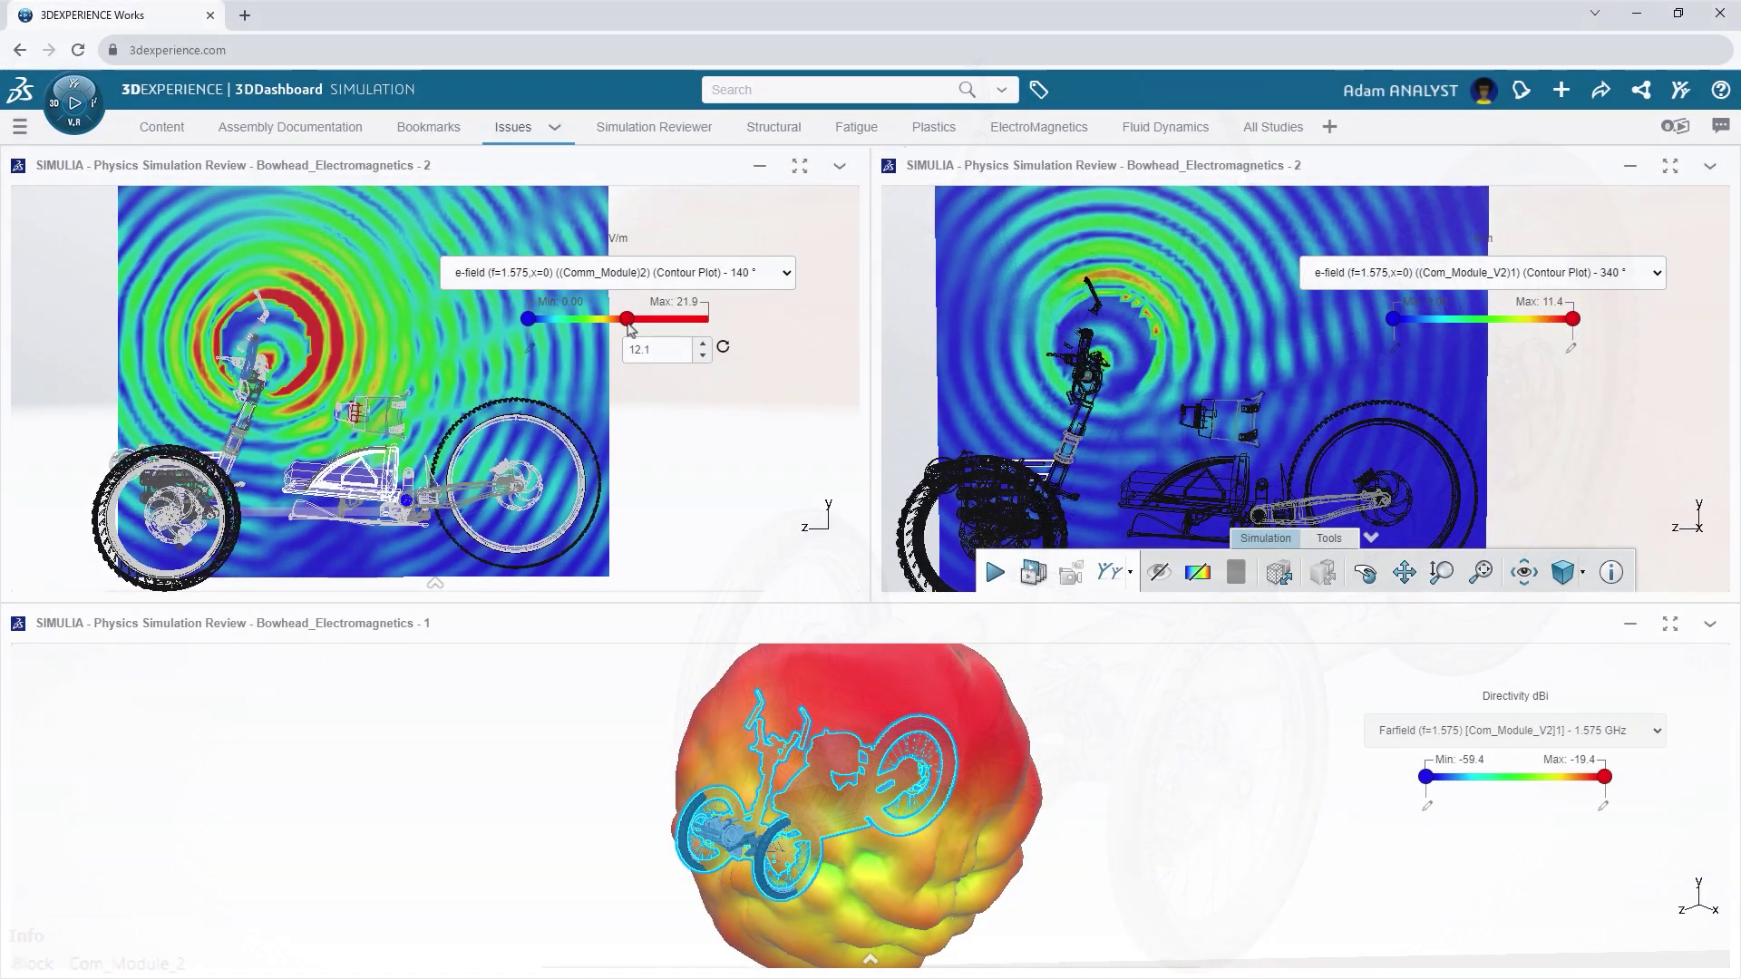
Adjust the 140° and 340° e-field colour limits, probe a value, and orbit both farfield models.
left_click_drag(620, 319, 638, 320)
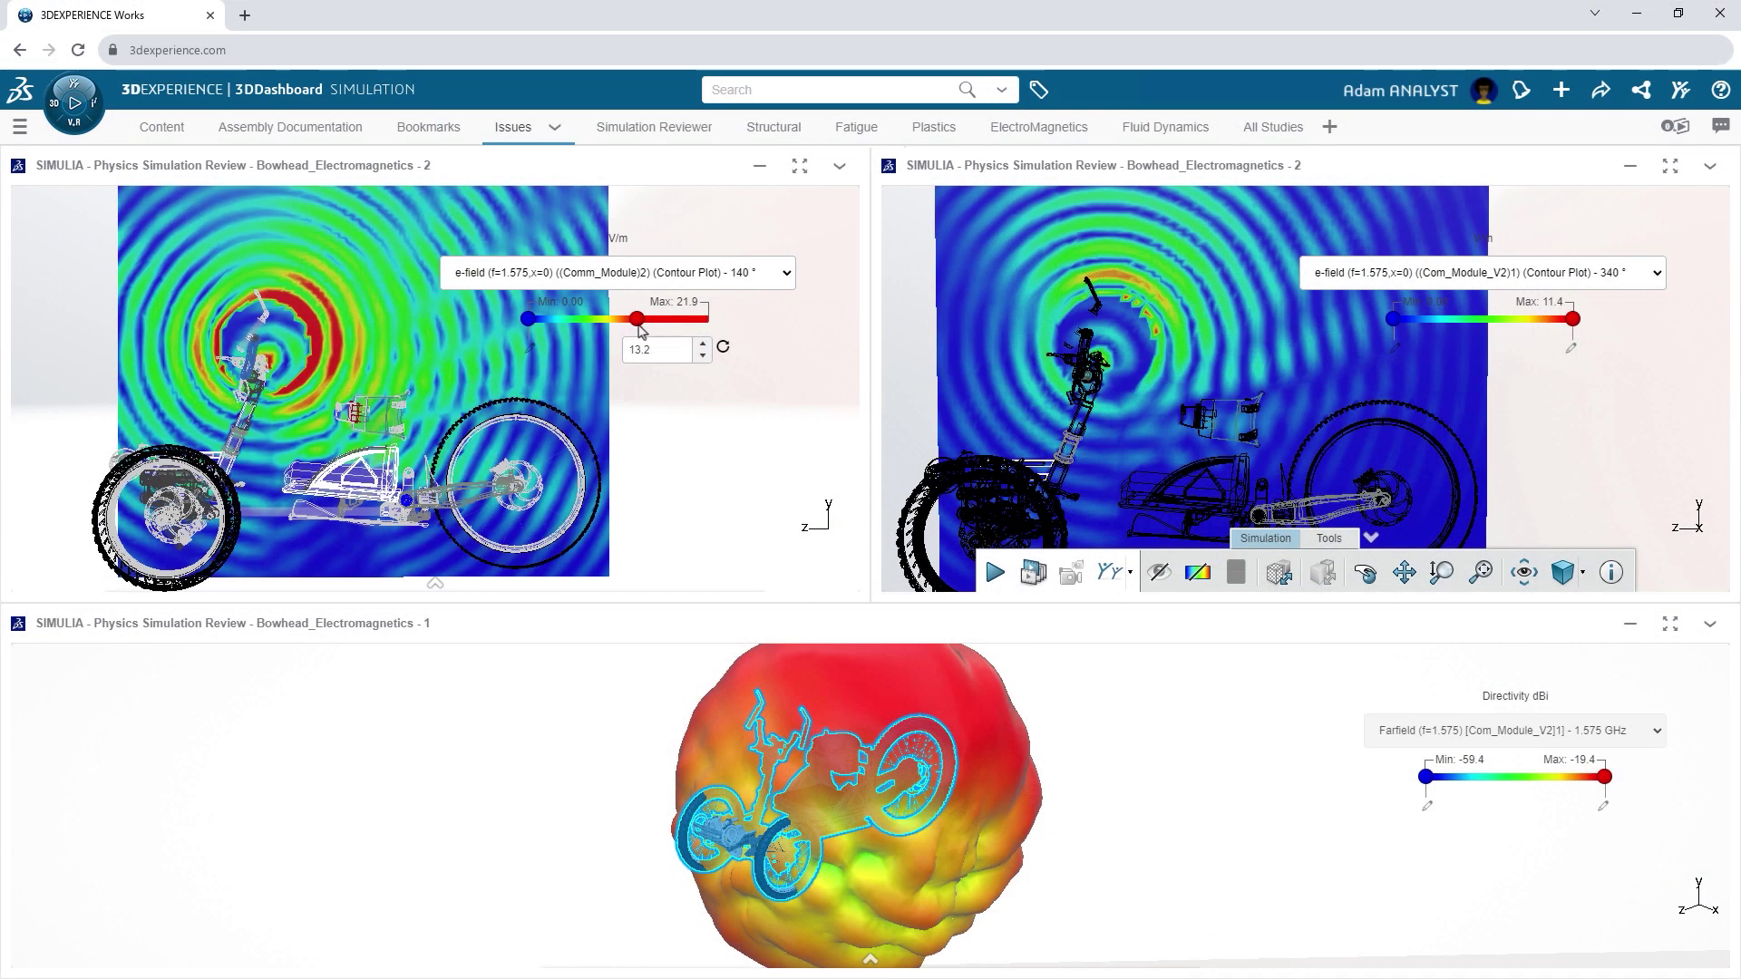
left_click(1265, 288)
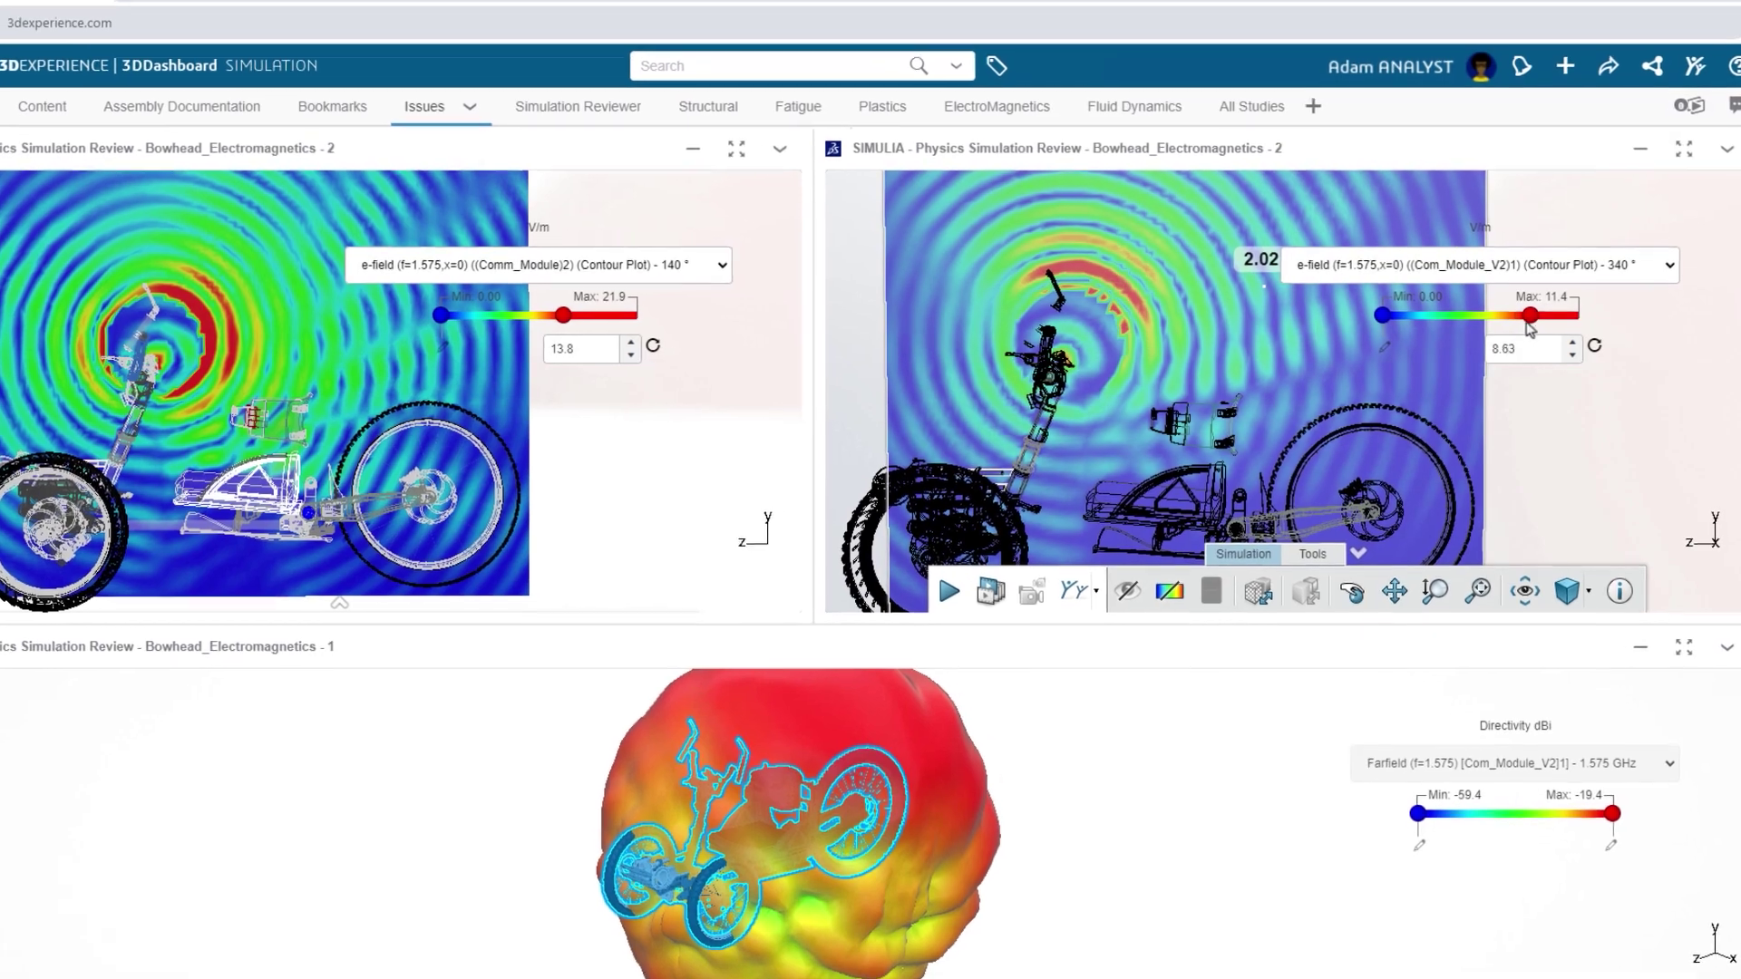
mouse_move(1574, 317)
left_mouse_down()
mouse_move(1462, 339)
mouse_move(1538, 343)
left_mouse_up()
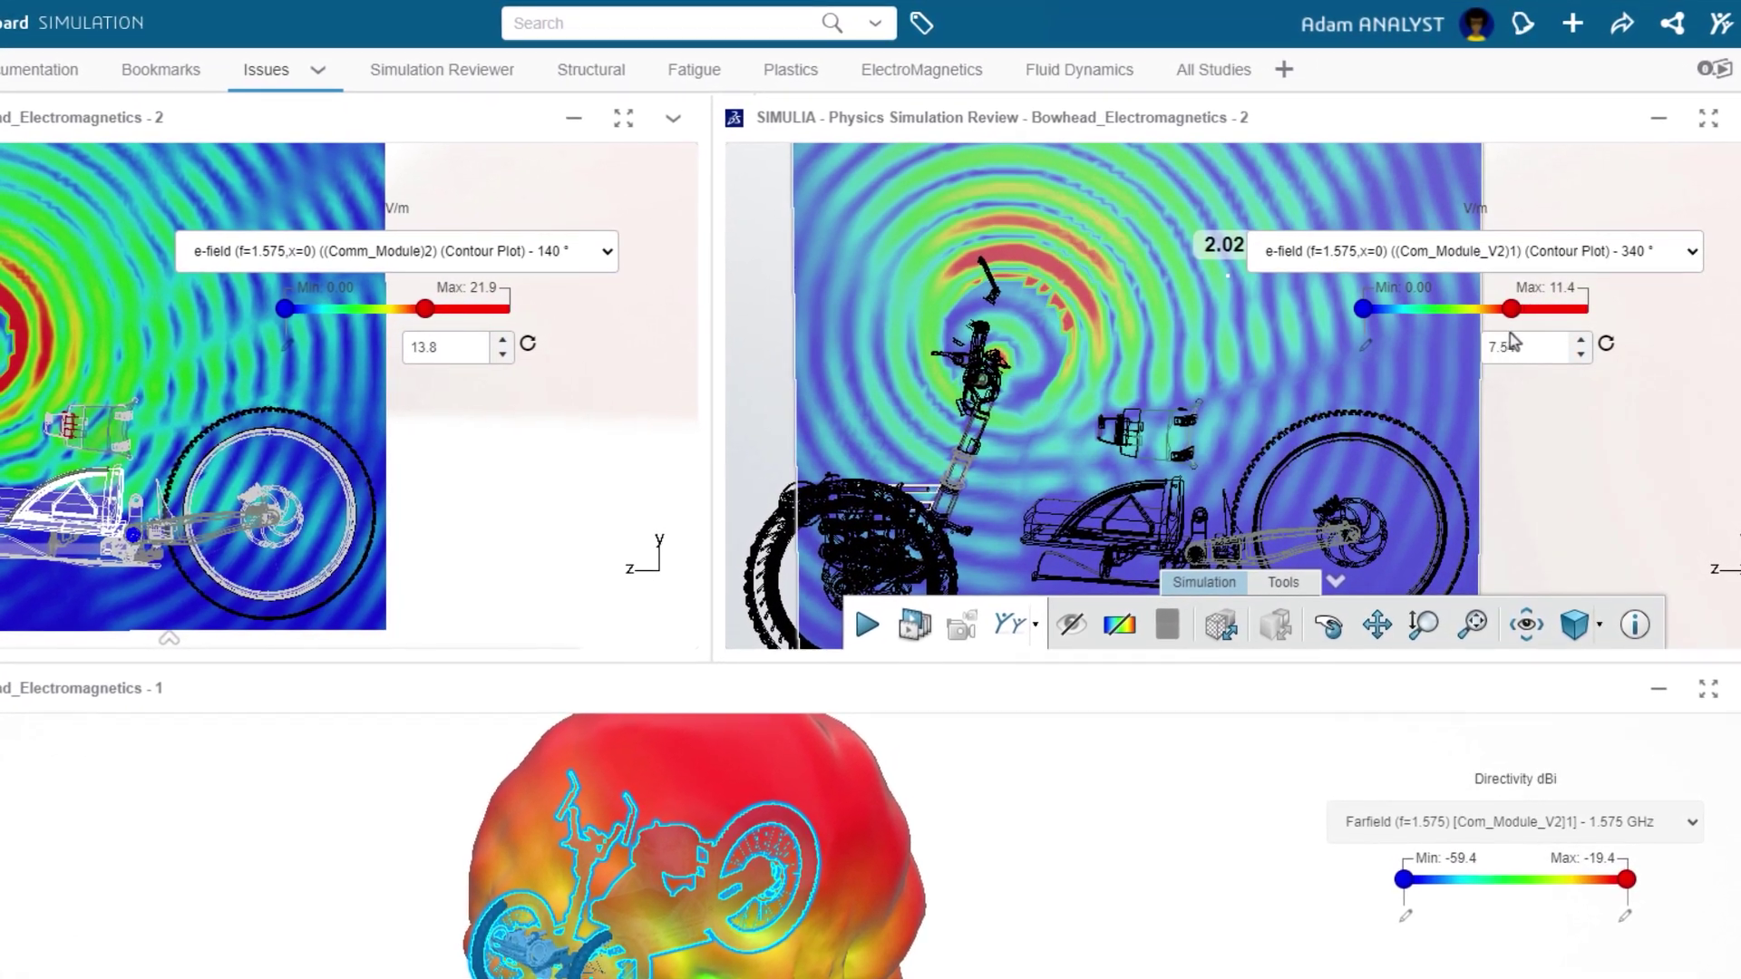
left_click_drag(1533, 337, 1506, 344)
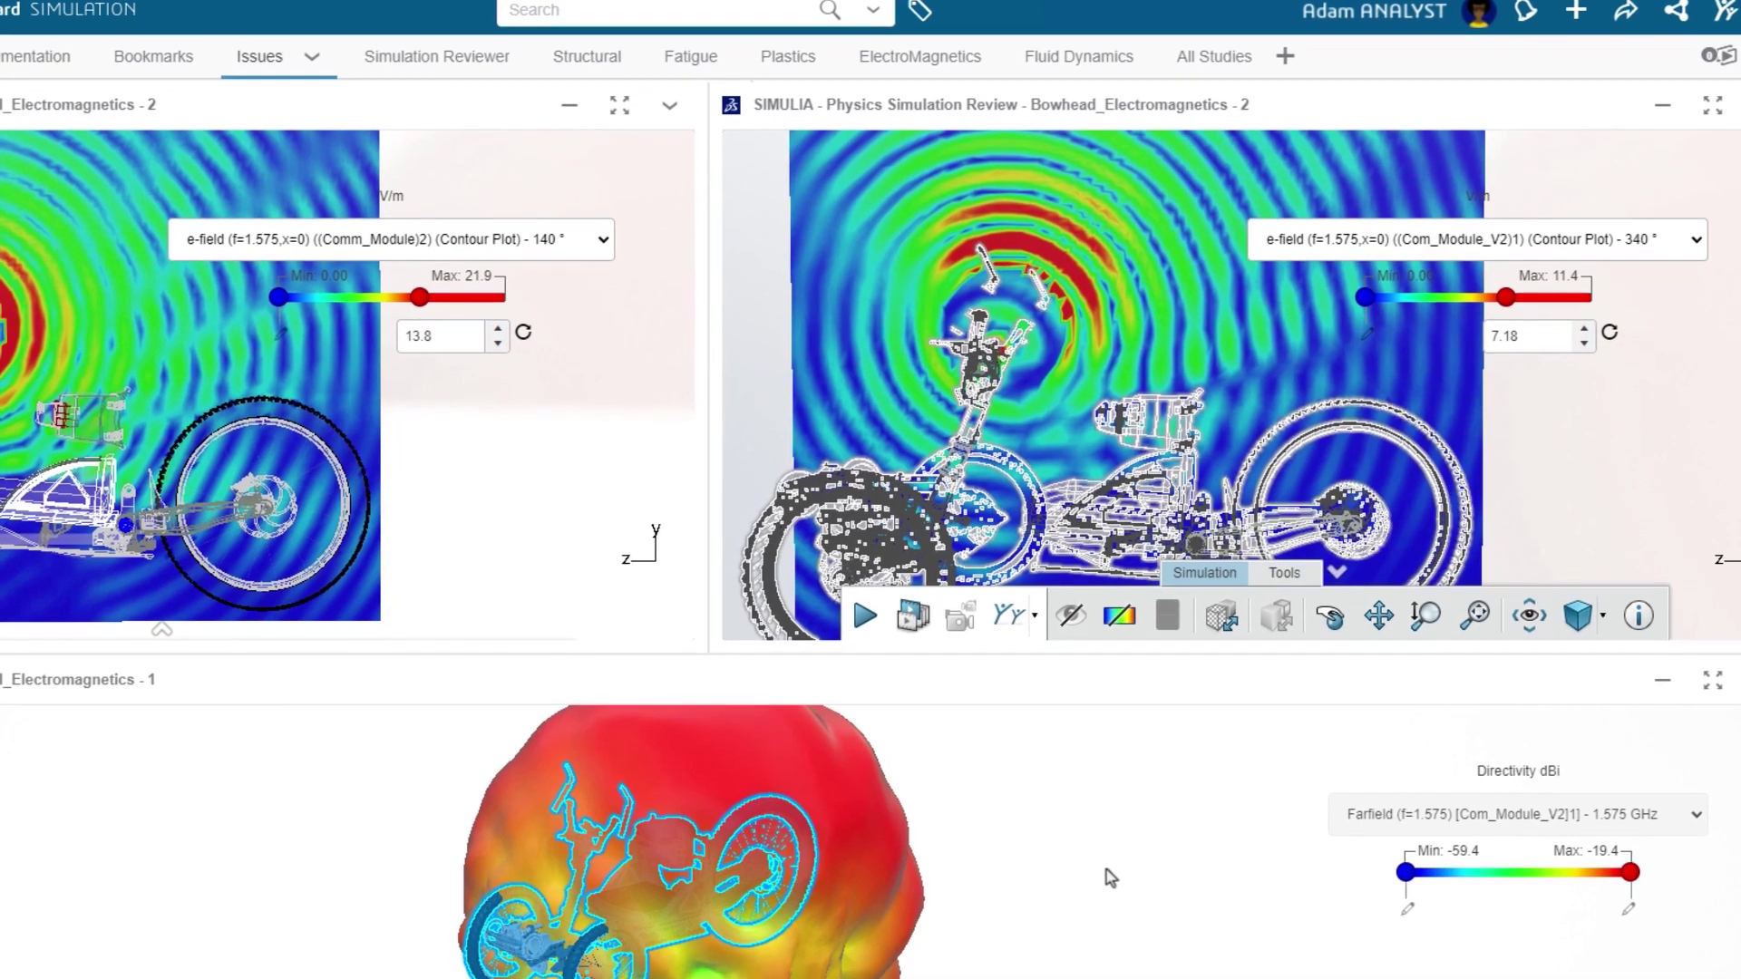
mouse_move(1153, 859)
middle_mouse_down()
mouse_move(1139, 801)
mouse_move(1046, 739)
middle_mouse_up()
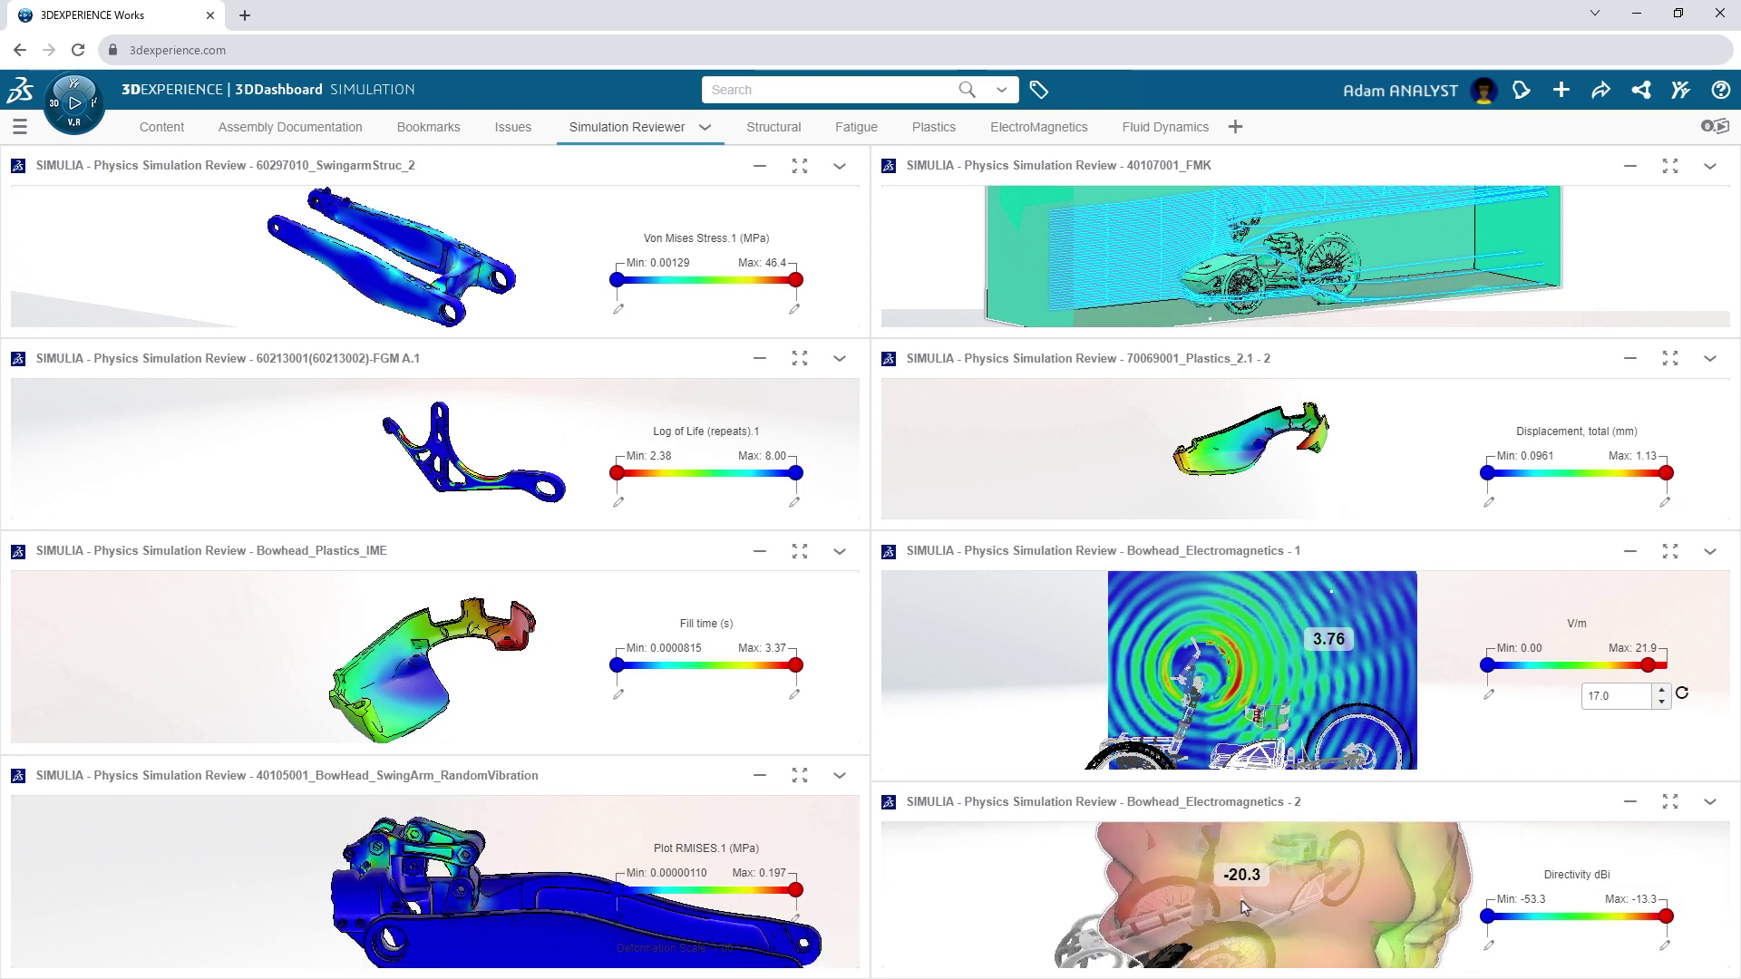
middle_click_drag(1242, 907, 1272, 855)
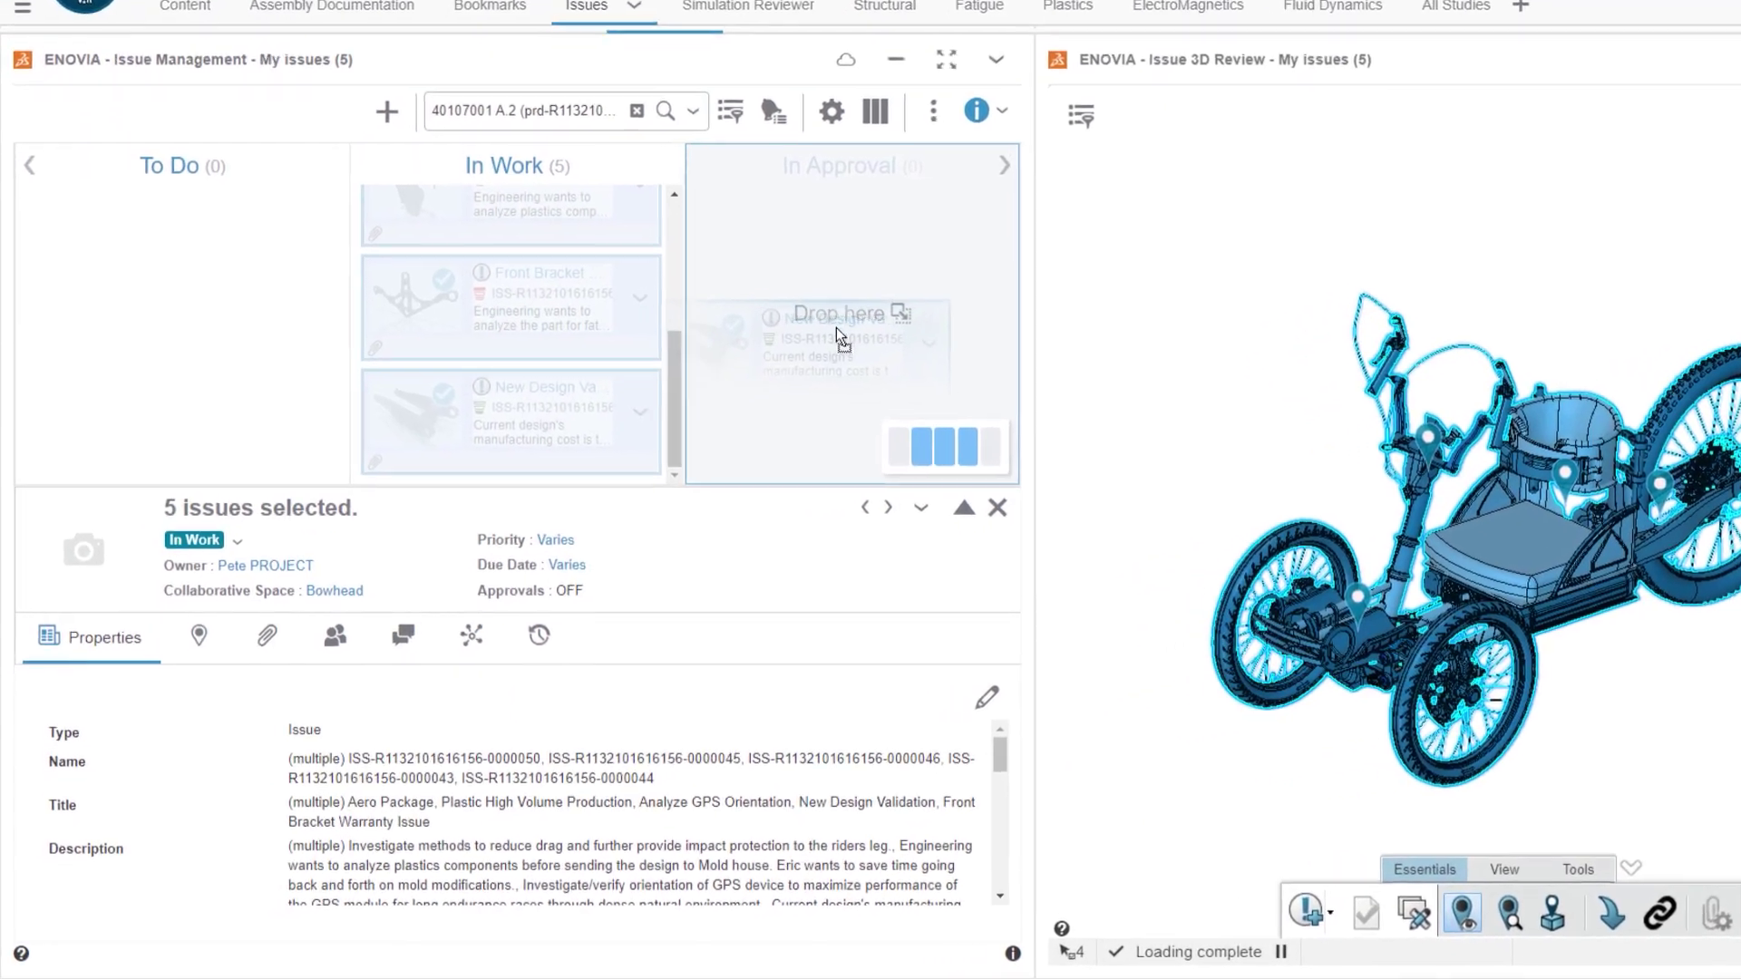
Move the five selected issue cards from the In Work column into the In Approval column.
left_click_drag(836, 328, 839, 334)
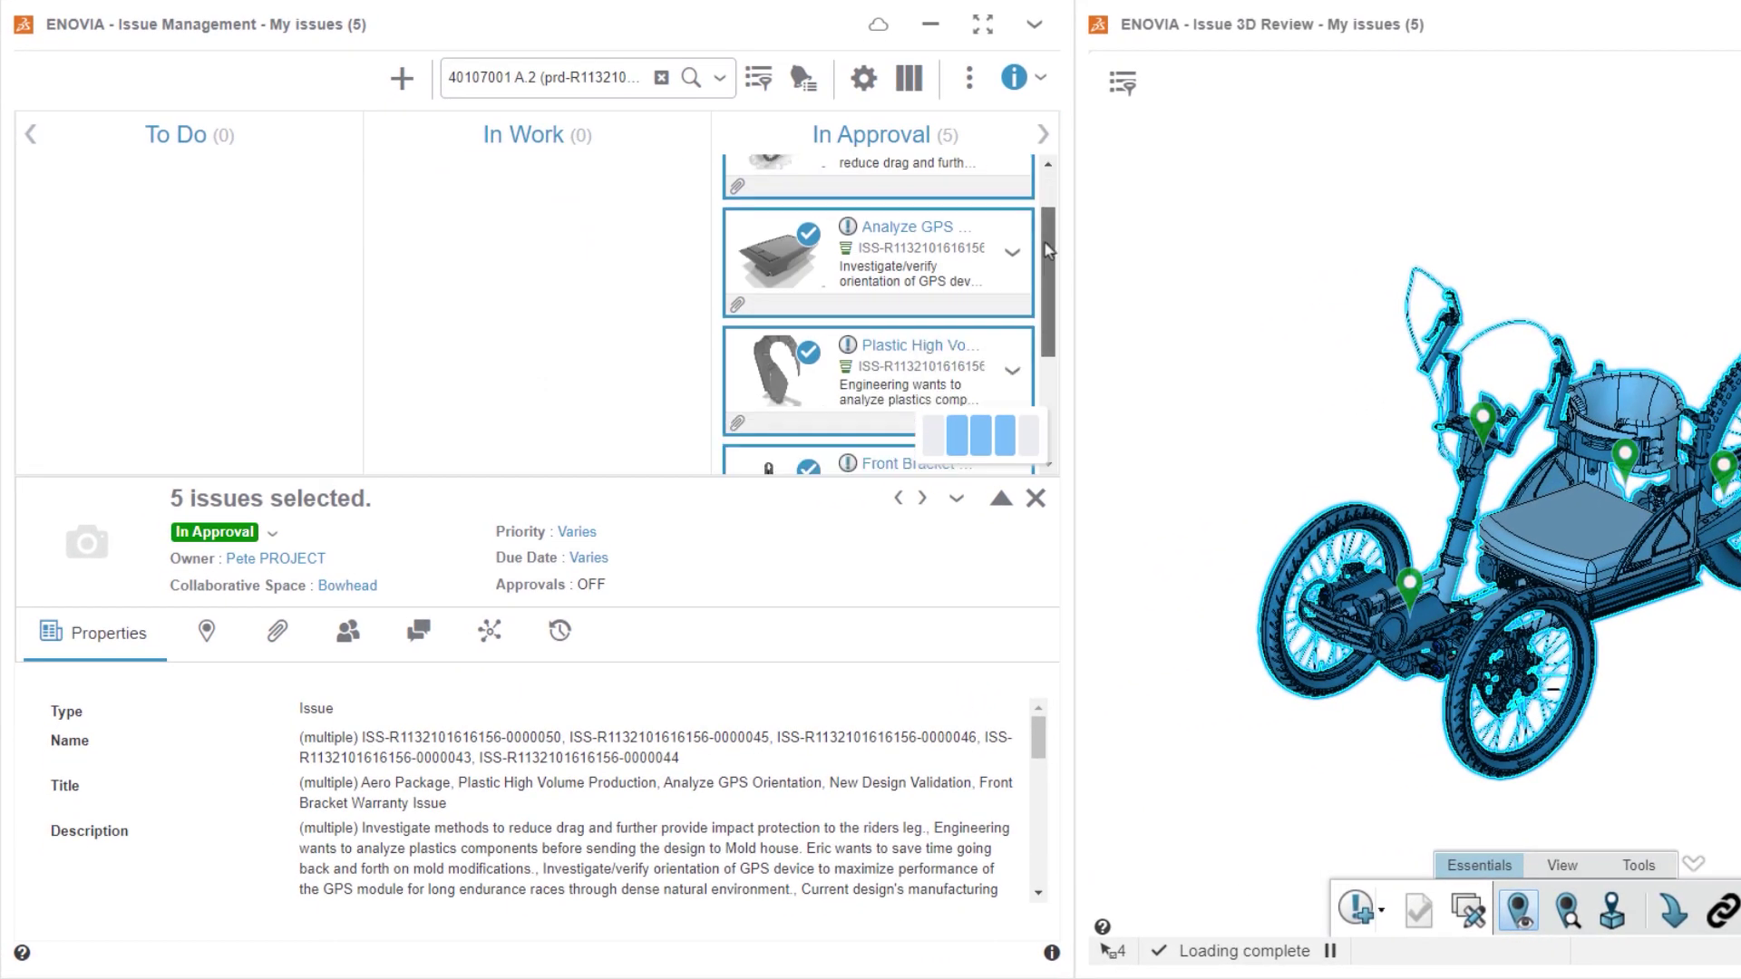